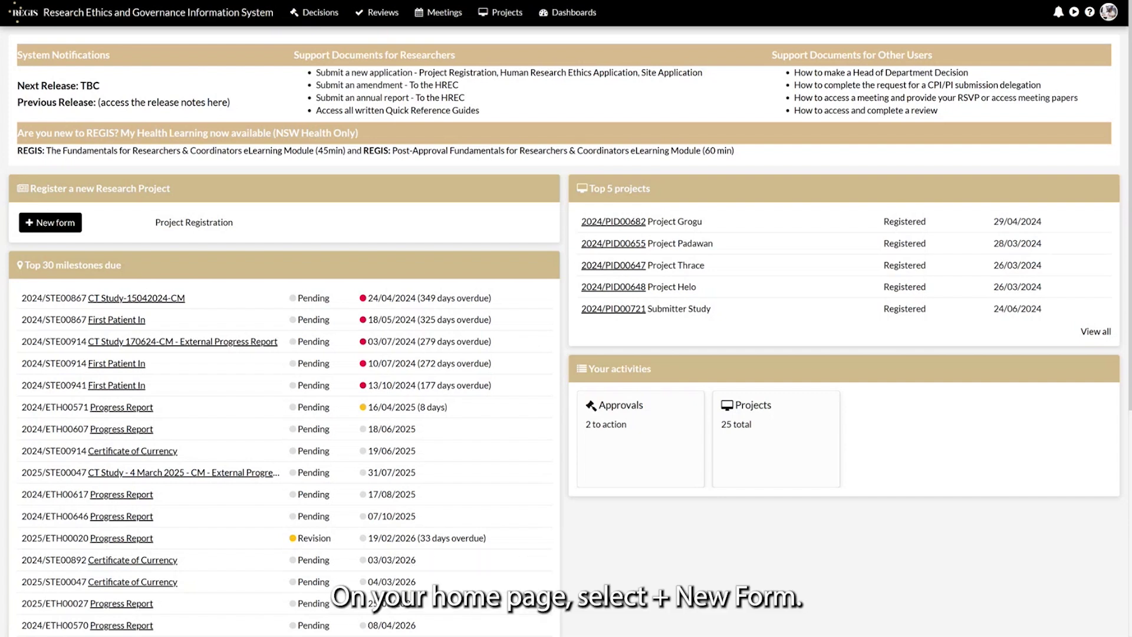
Start a new Project Registration form and follow the NSW Health ethics contacts link.
click(69, 218)
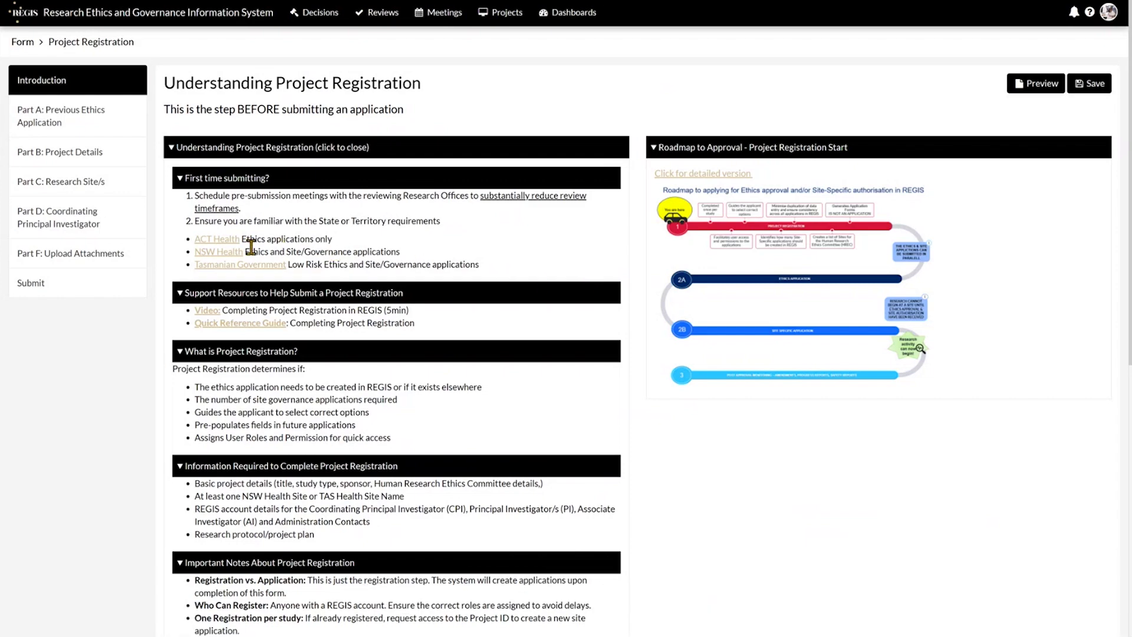
click(223, 252)
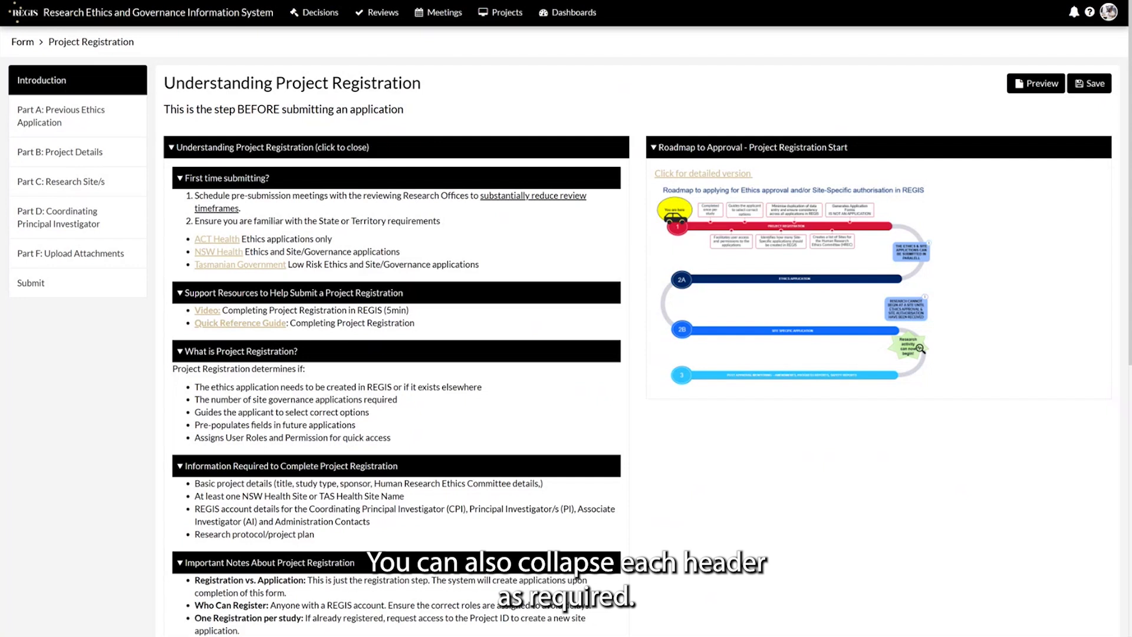
Collapse all seven guidance sections, from First time submitting? through Application Generation.
click(272, 185)
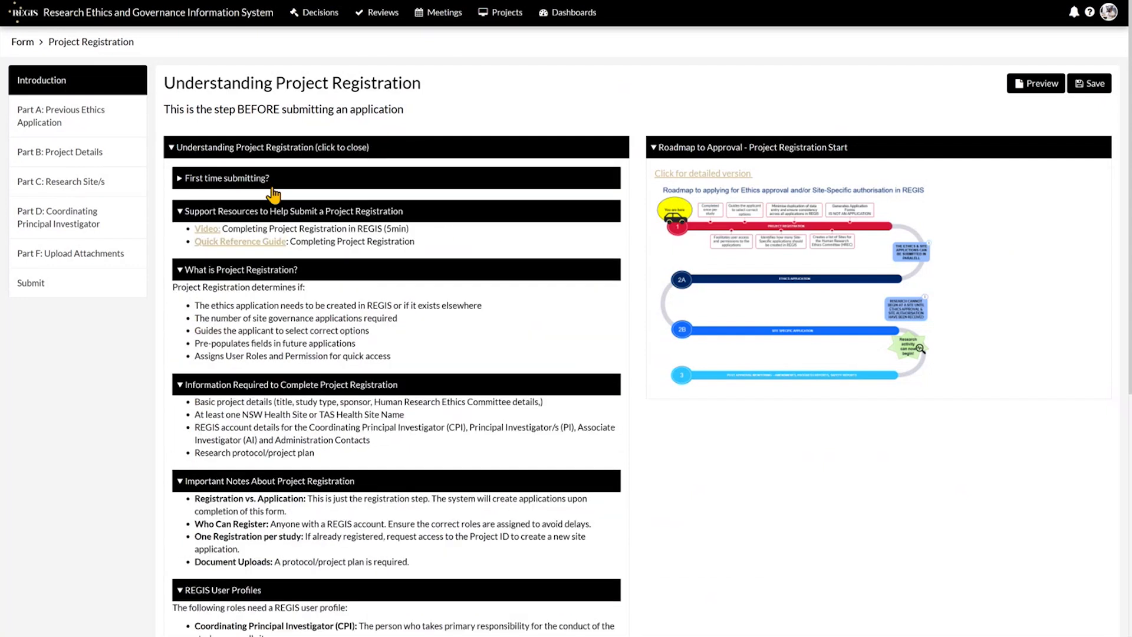
click(283, 212)
click(298, 244)
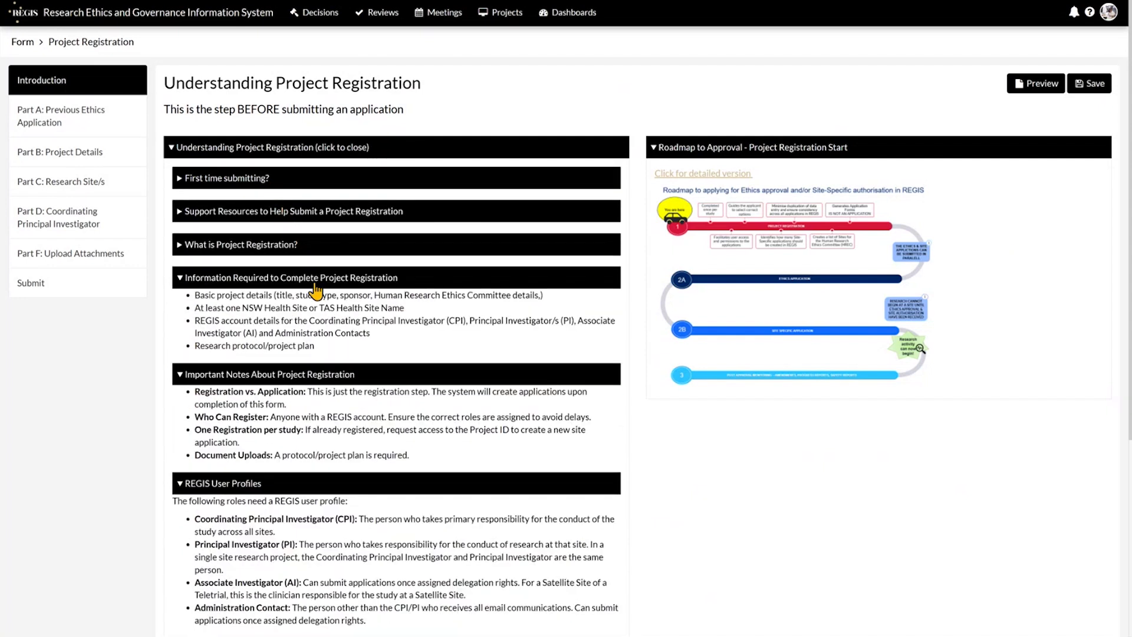
click(315, 281)
click(339, 312)
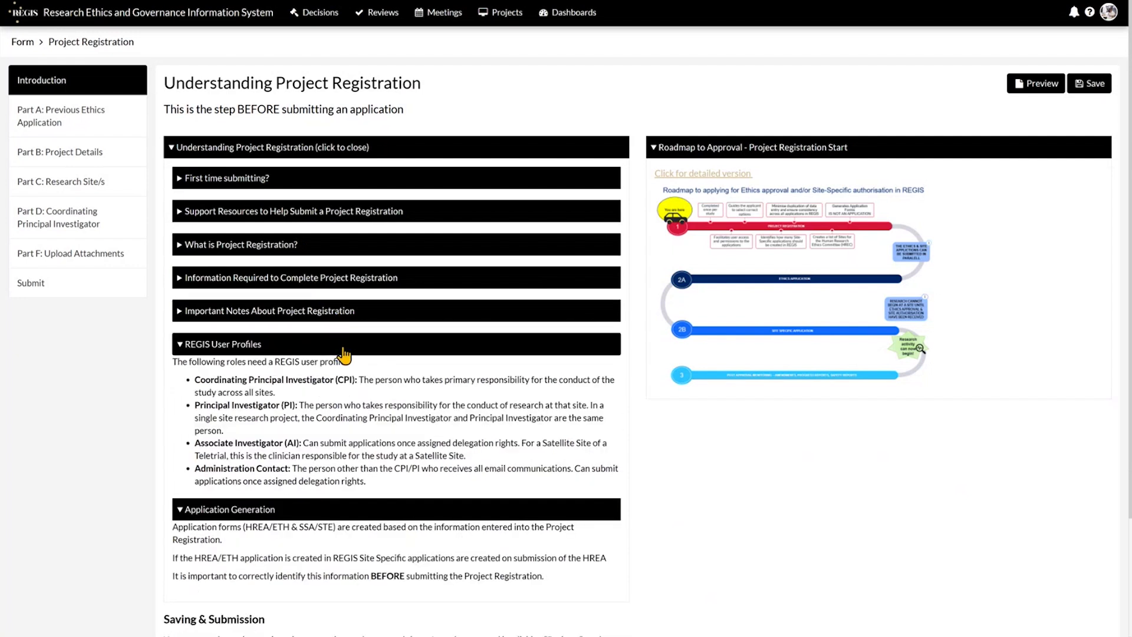
click(343, 352)
click(325, 380)
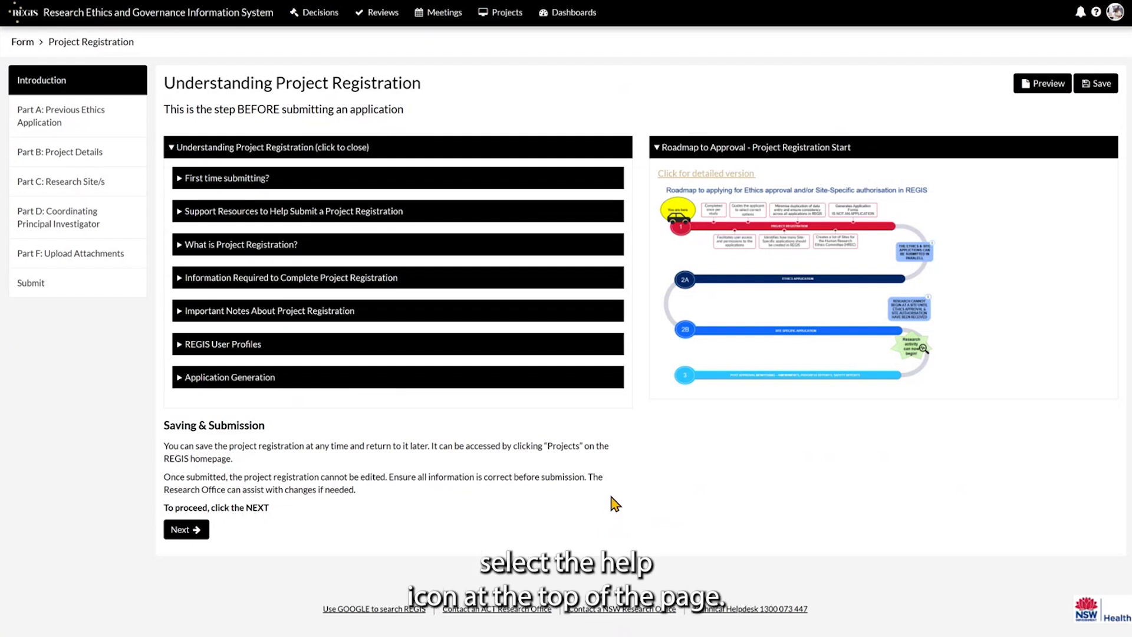
View and dismiss the form-editing help, then continue to Part A.
click(1096, 13)
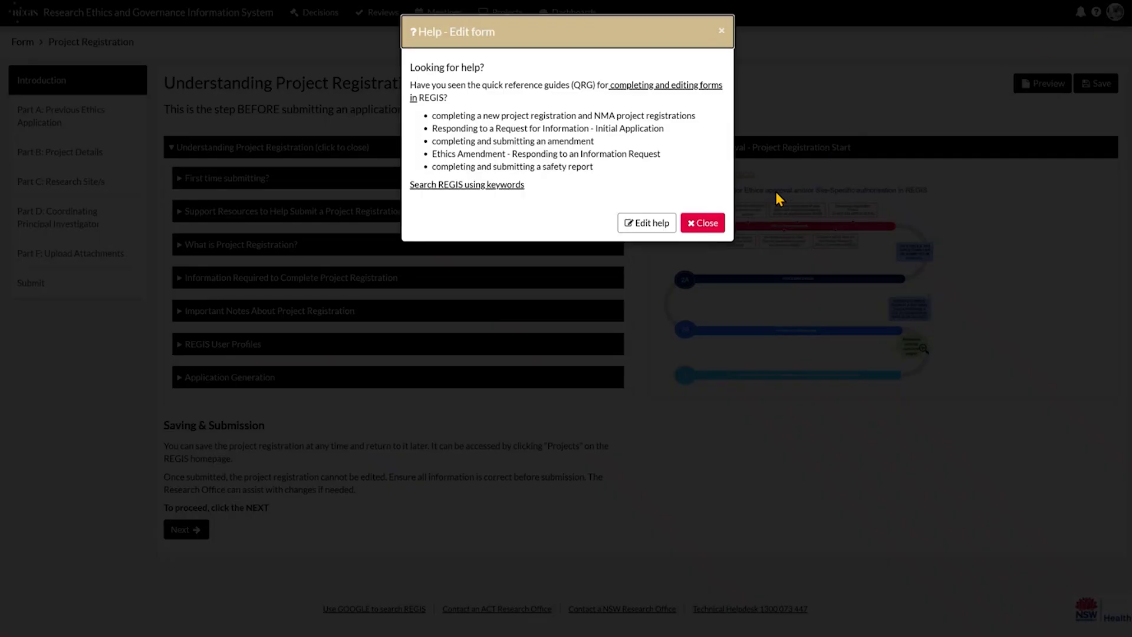
click(711, 229)
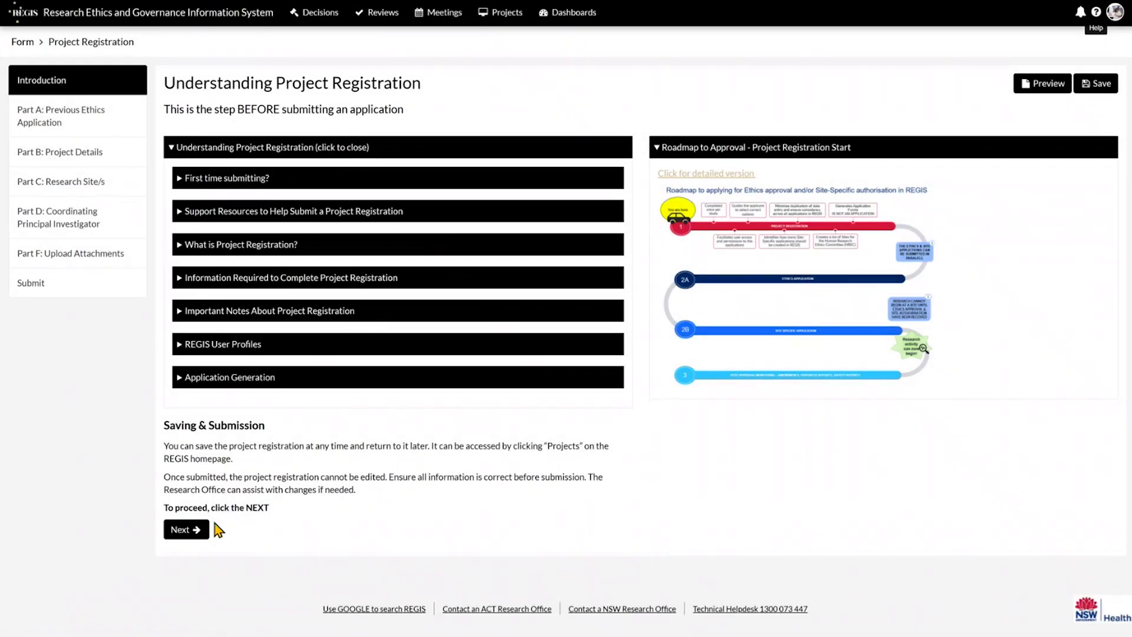
click(196, 531)
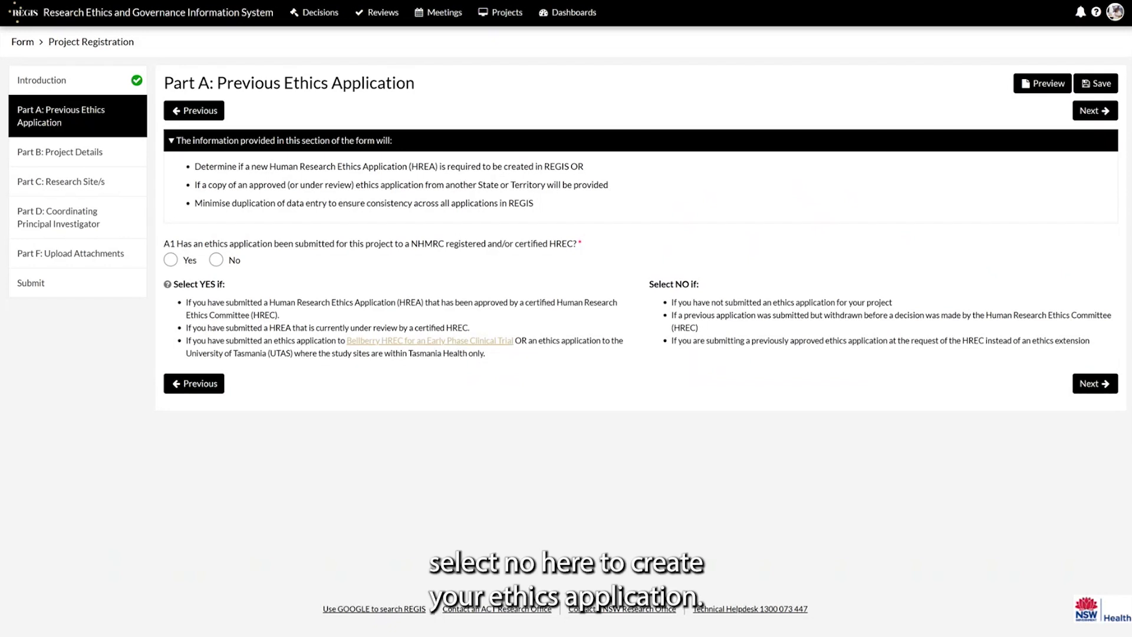
Answer No to question A1 about a previous ethics application.
click(217, 259)
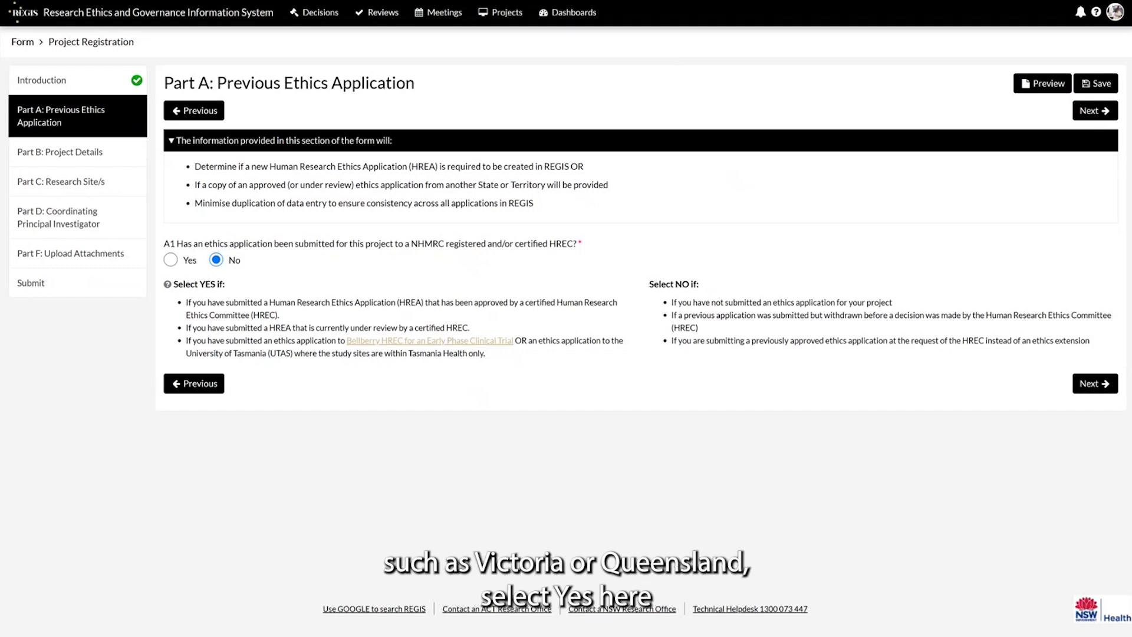
Change A1 to Yes and enter 123 as the A2 ethics application ID.
click(170, 260)
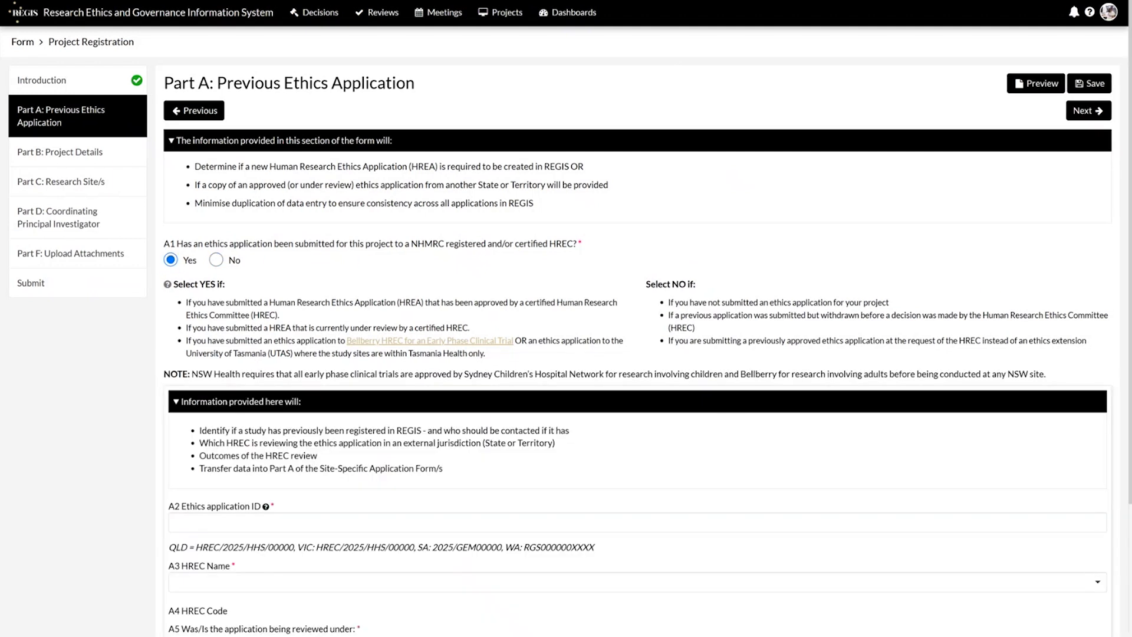
scroll(1097, 277, down, 3)
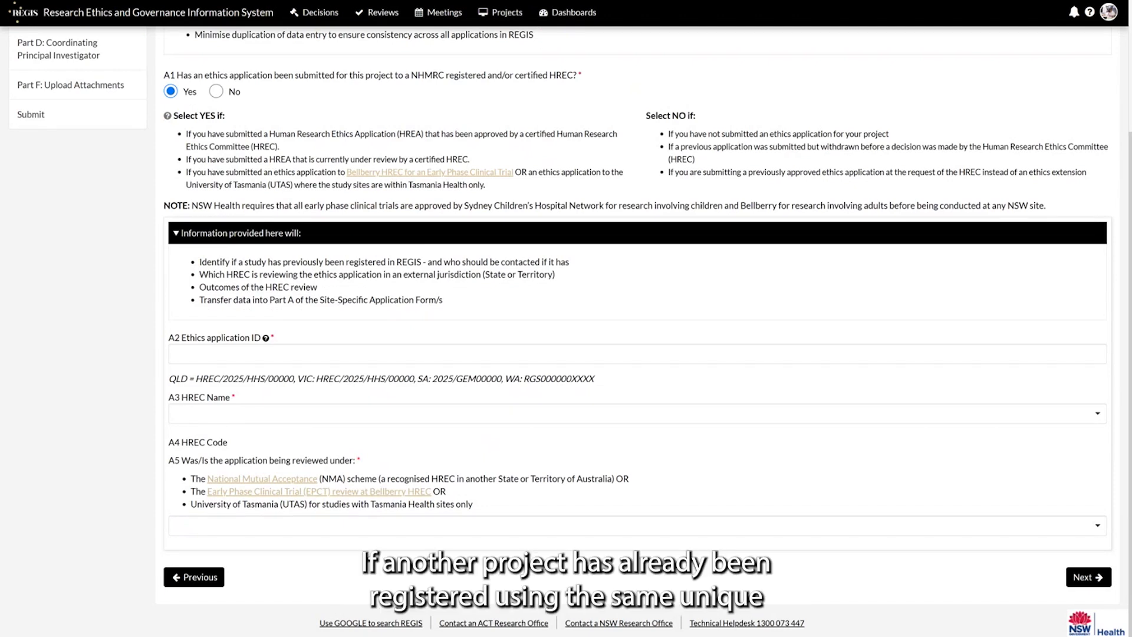
click(303, 356)
text(123)
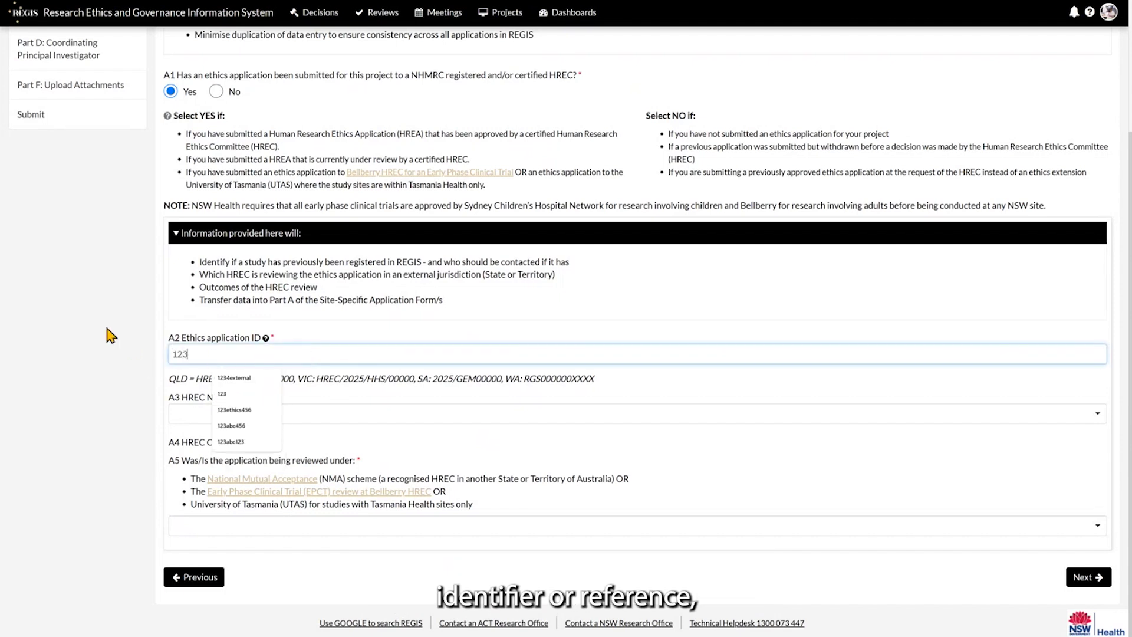
click(108, 333)
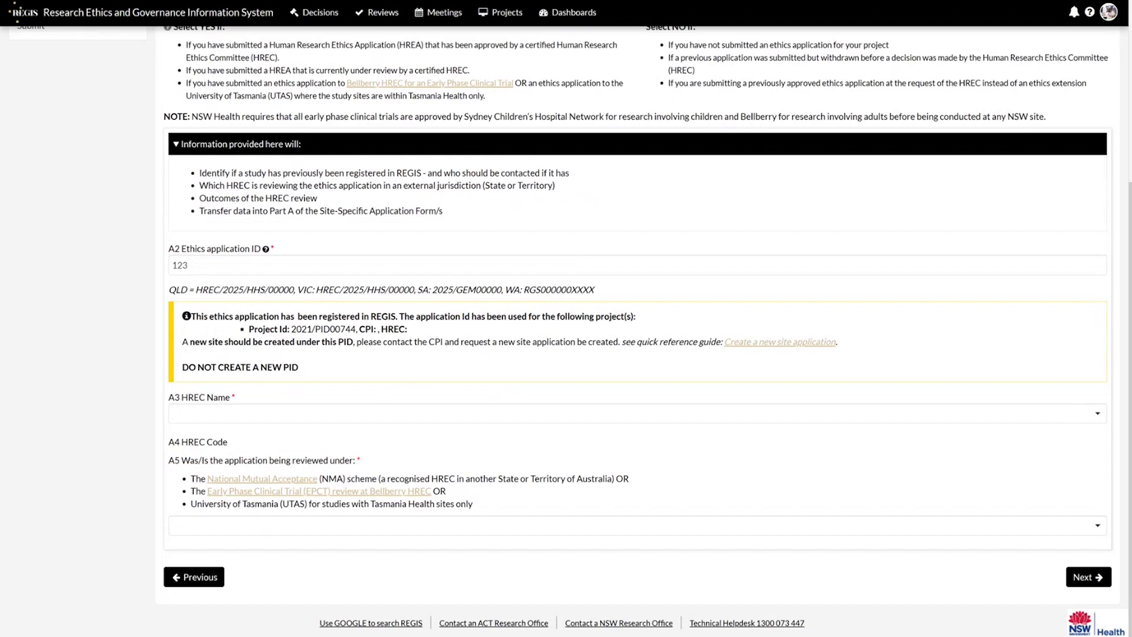
Choose Queensland Fertility Group Ethics Committee as the A3 HREC and answer Yes to A5.
click(511, 422)
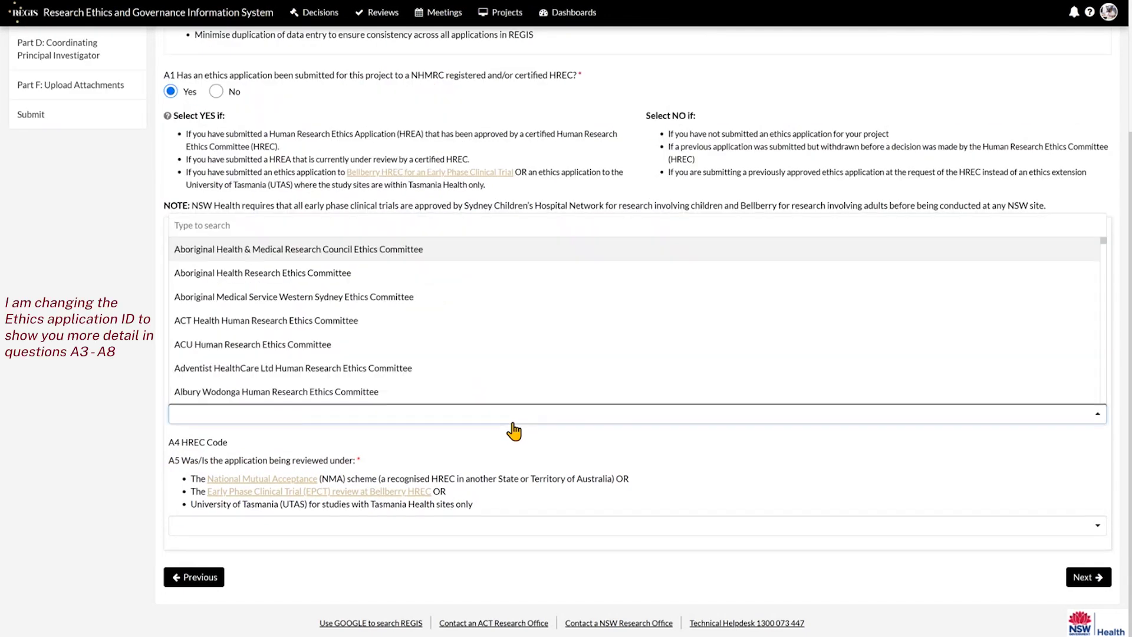
text(qu)
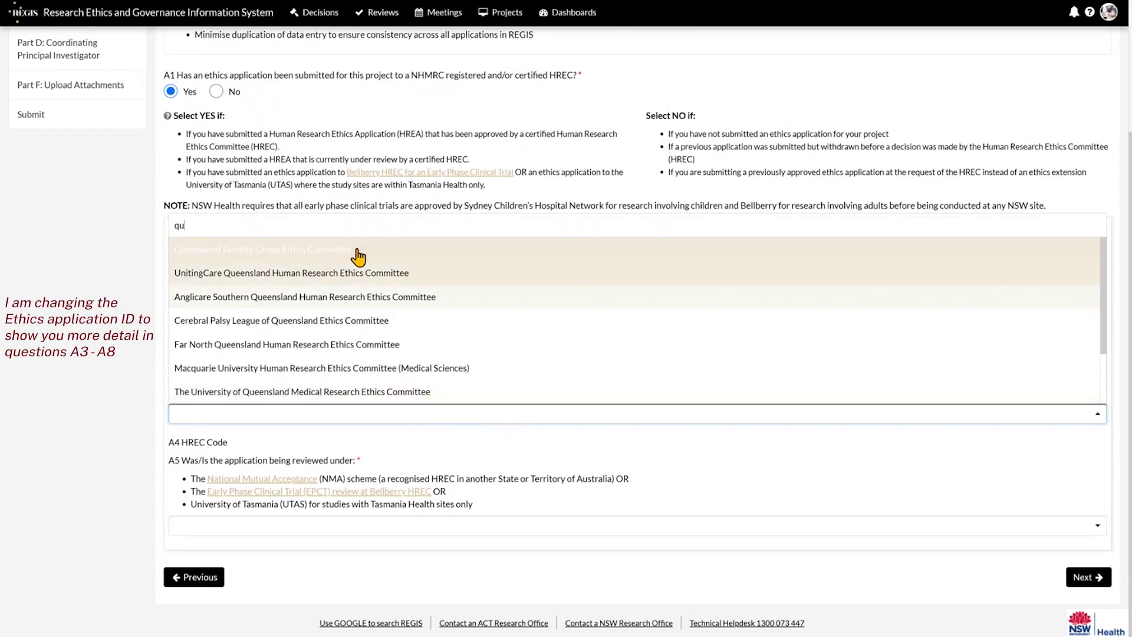
click(356, 253)
scroll(109, 501, down, 1)
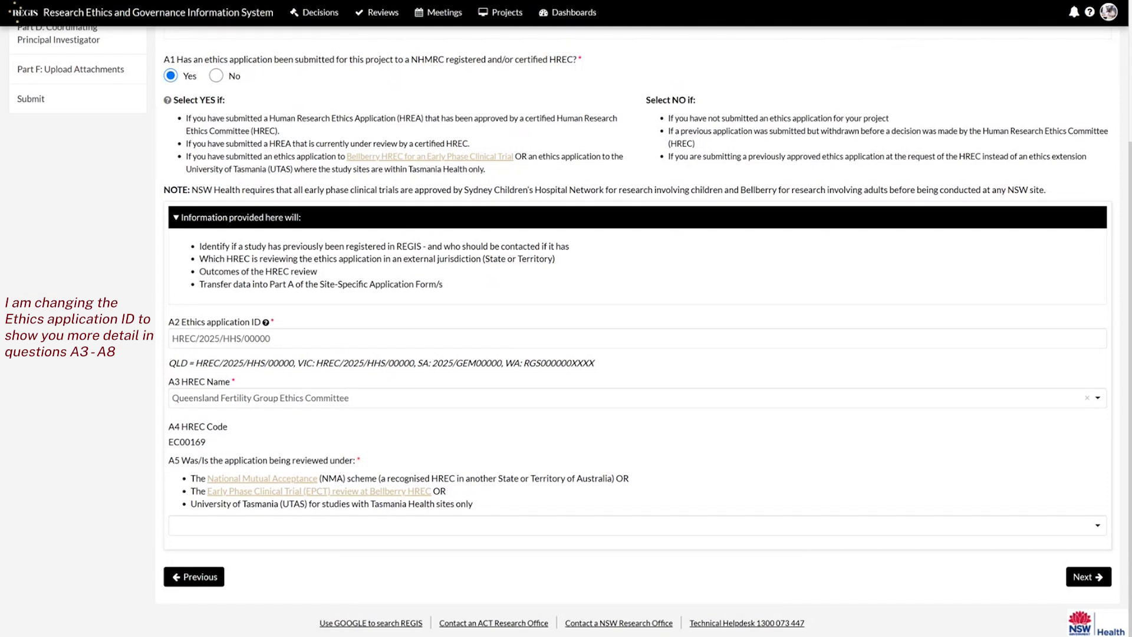
click(255, 526)
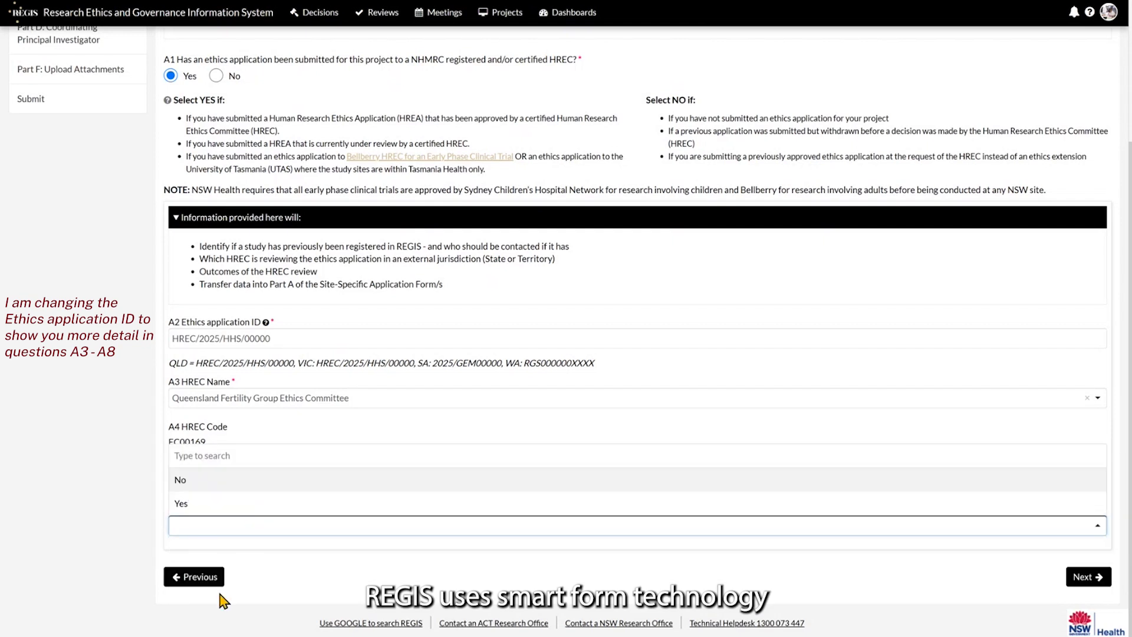
click(263, 504)
Set the A6 outcome to Approved and the A8 review pathway to Greater than low risk.
scroll(118, 416, down, 1)
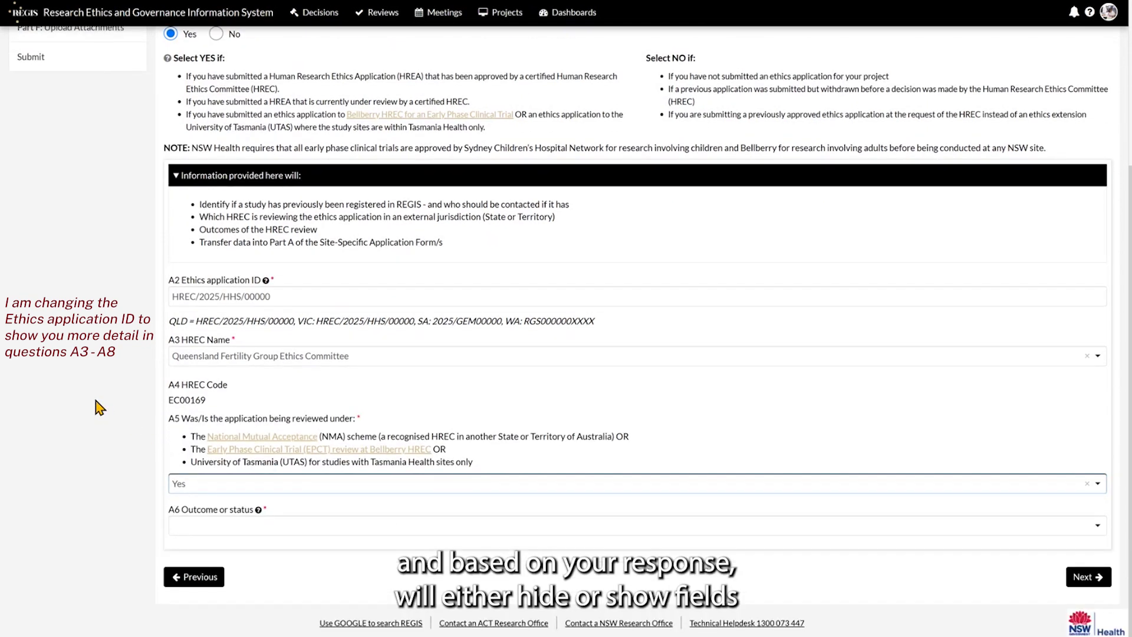
click(474, 531)
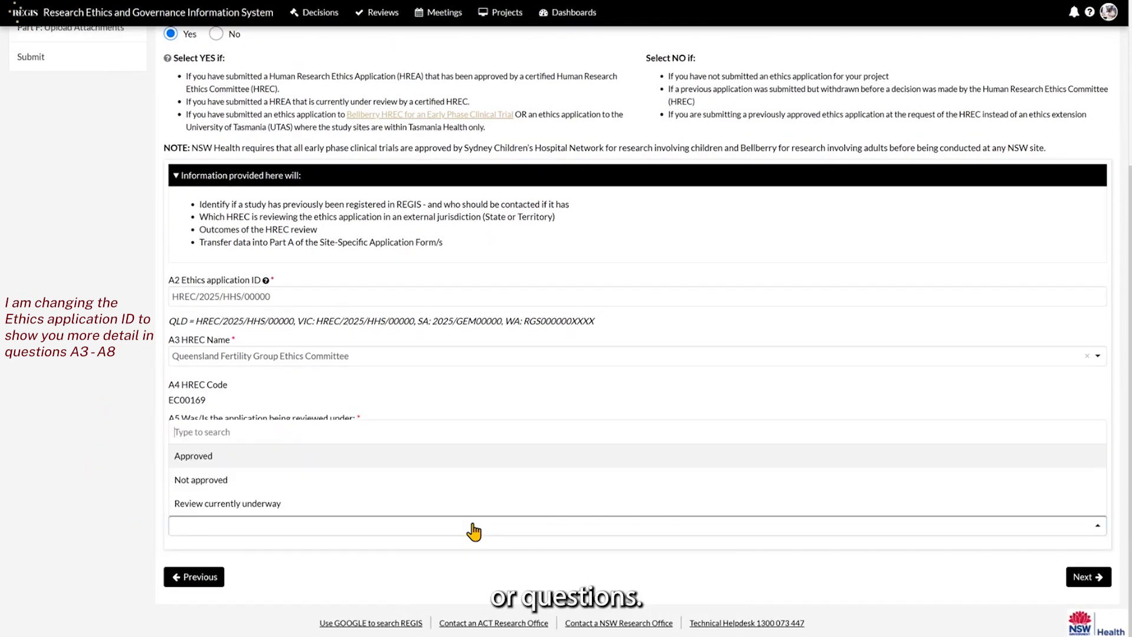
click(426, 461)
scroll(104, 459, down, 2)
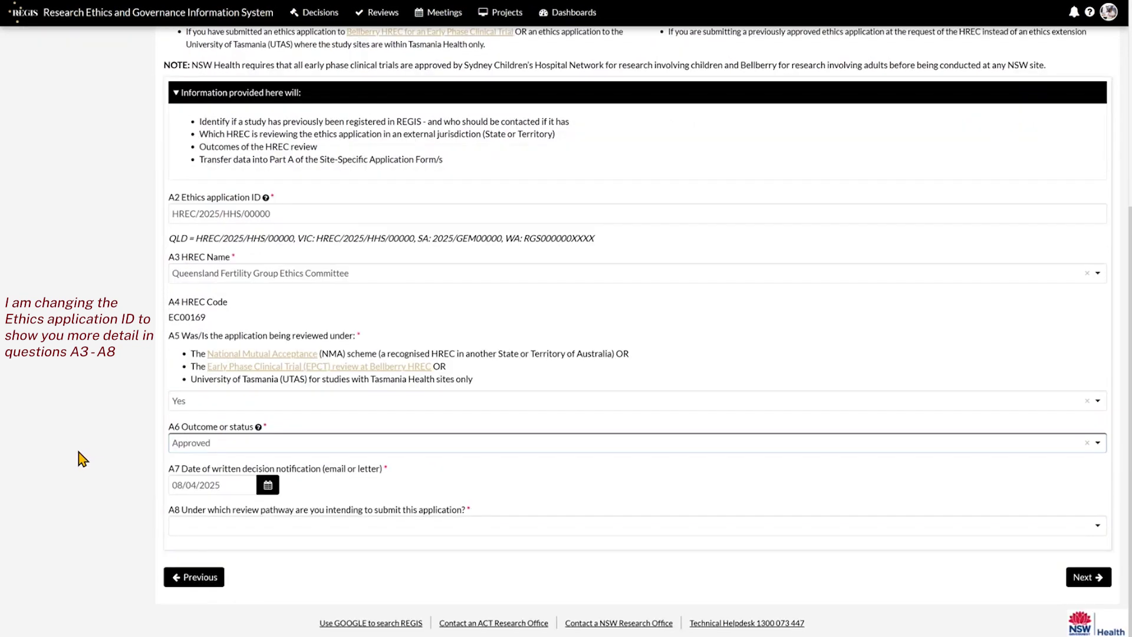
click(381, 534)
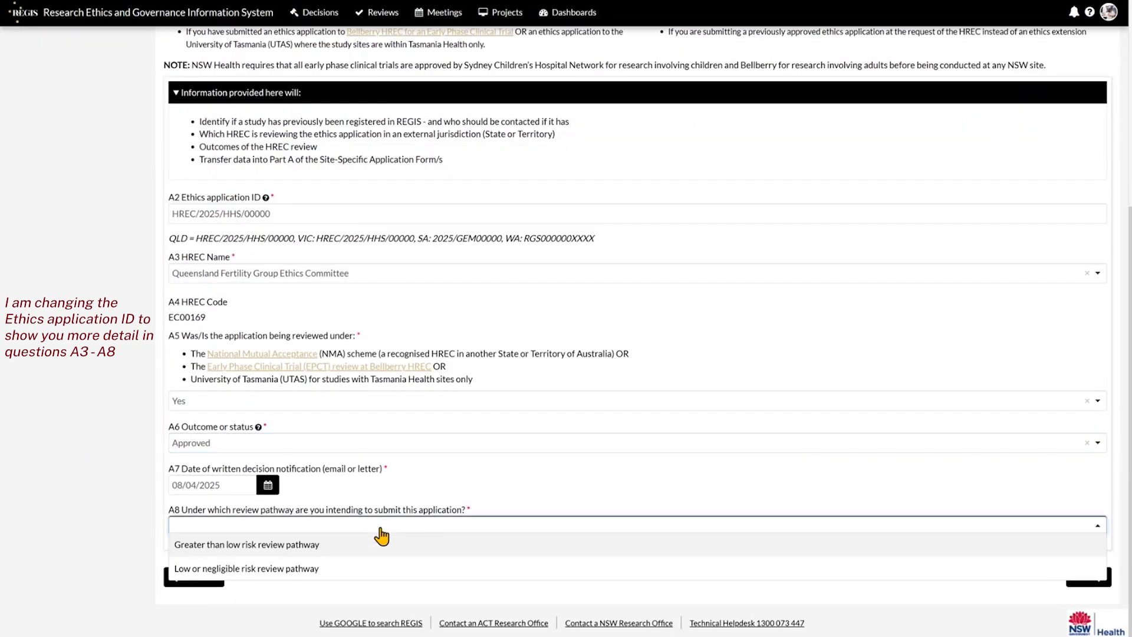
click(367, 545)
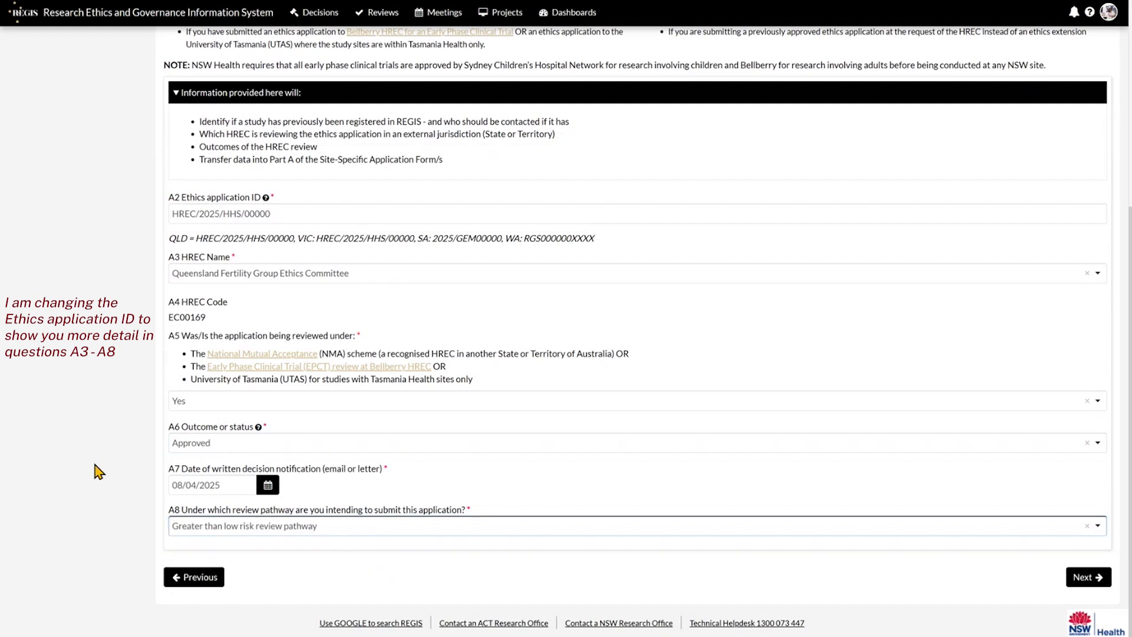
Switch A1 back to No and proceed to Part B: Project Details.
scroll(97, 472, up, 5)
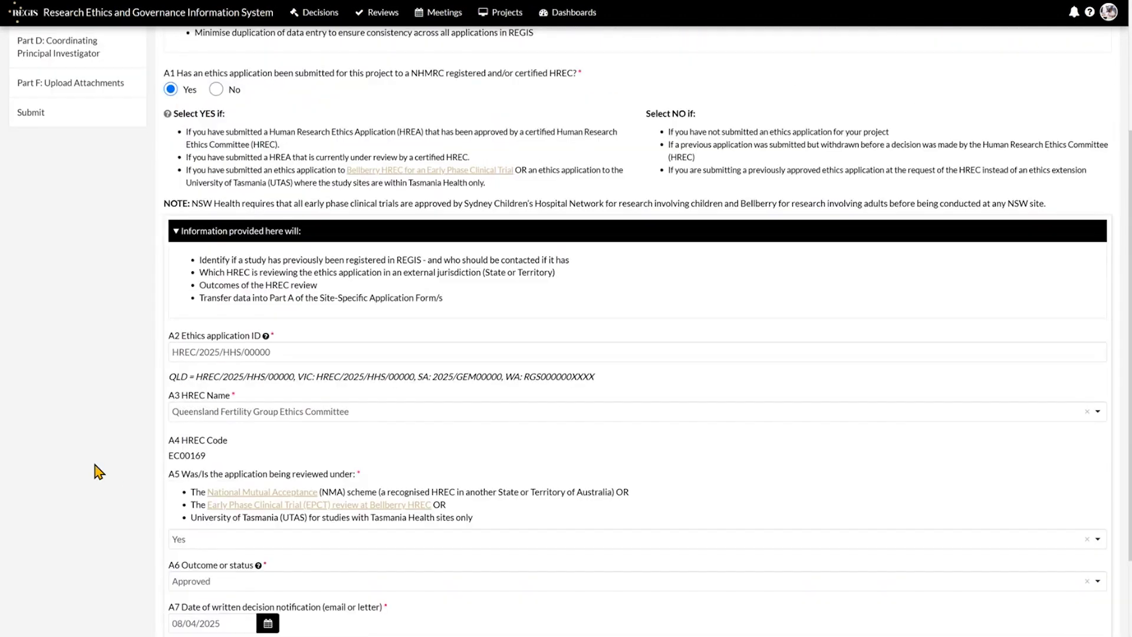
click(216, 260)
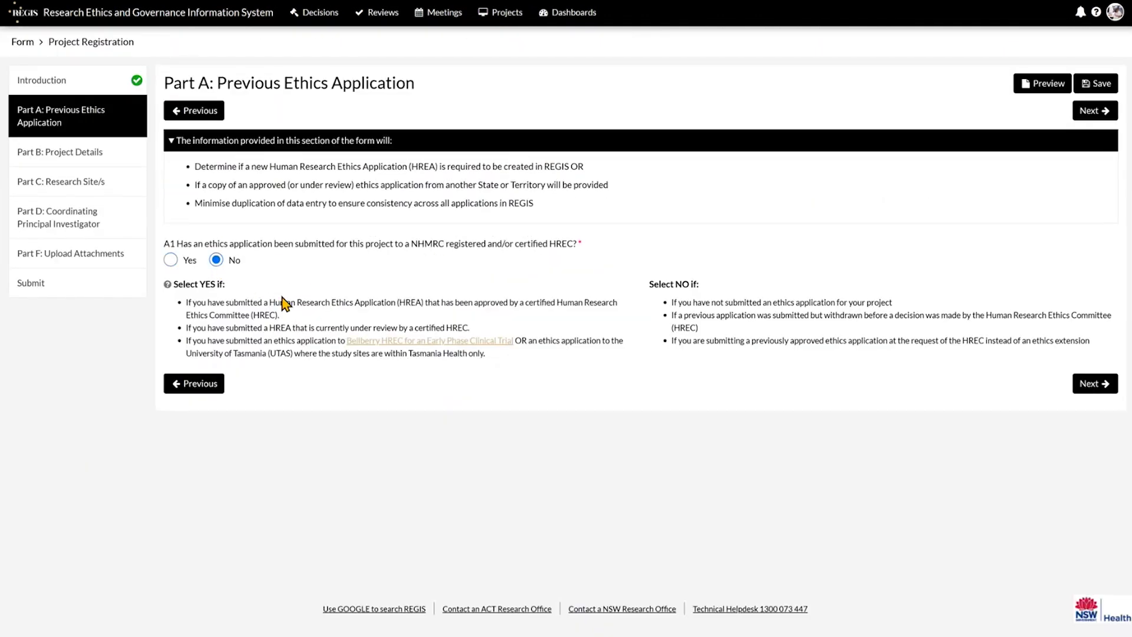
click(1097, 386)
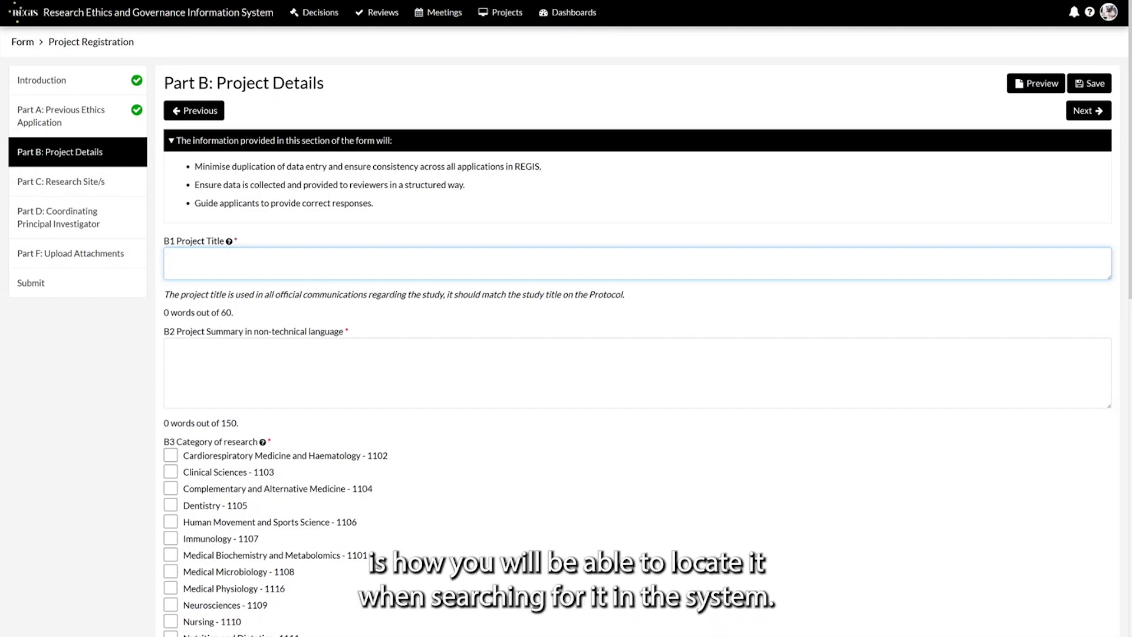
Enter title Project Darth Vader, summary 'Summary here', and tick Cardiorespiratory Medicine and Haematology.
text(Project Darth Vader)
click(267, 364)
text(Summary e)
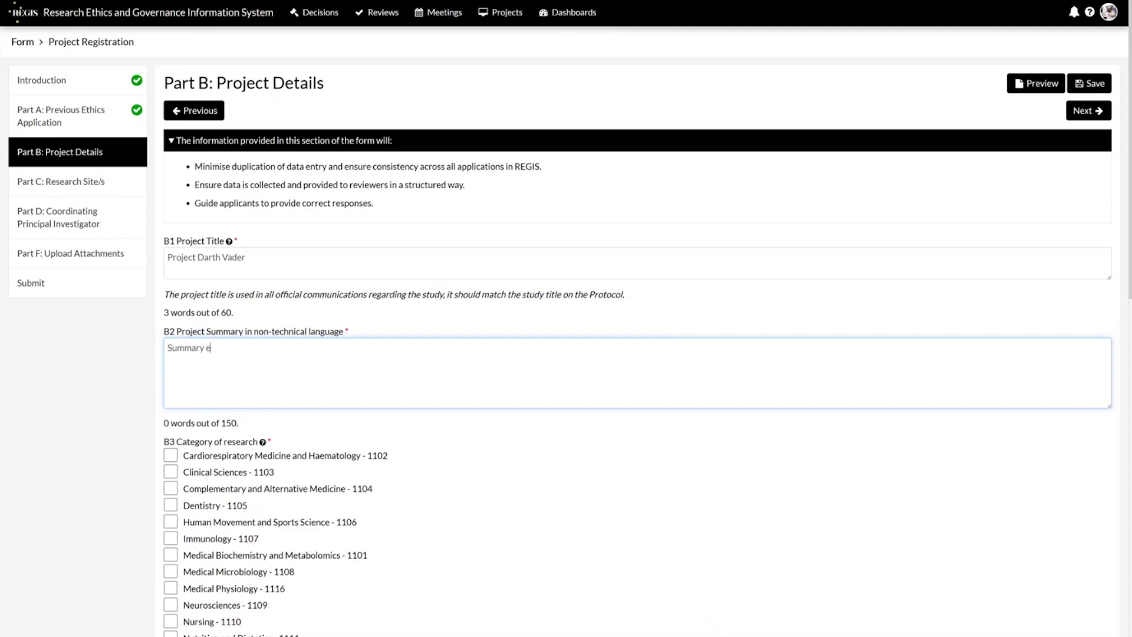
key(BackSpace)
text(here)
scroll(99, 393, down, 5)
click(170, 188)
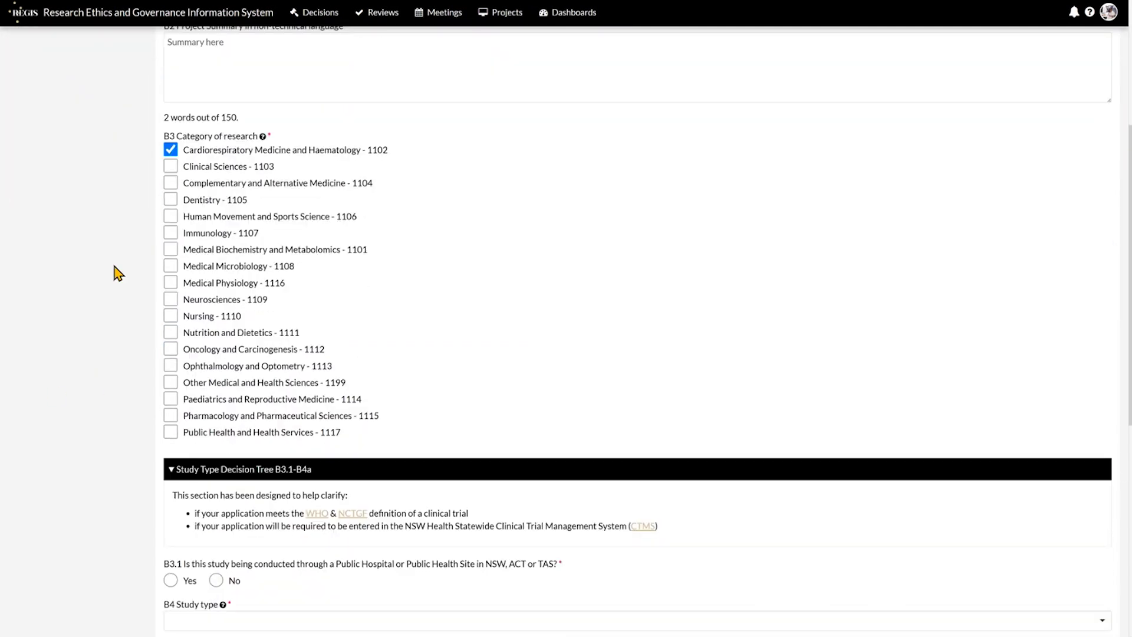
scroll(118, 273, down, 6)
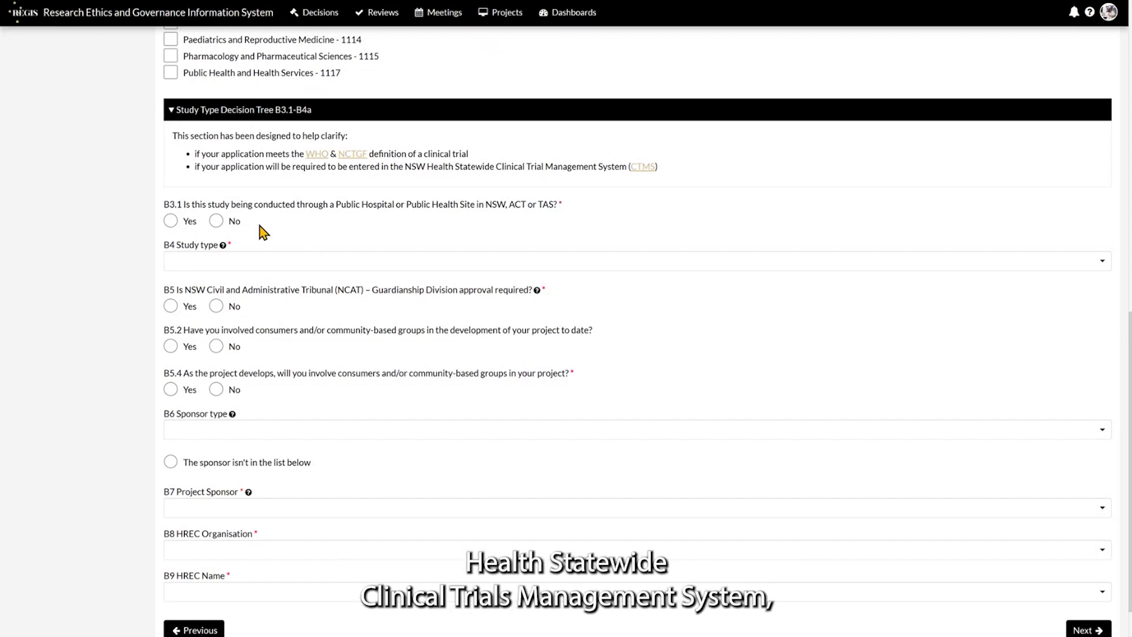
Mark a public health site, study type Clinical trial, B4a No, and trial type Other.
click(170, 222)
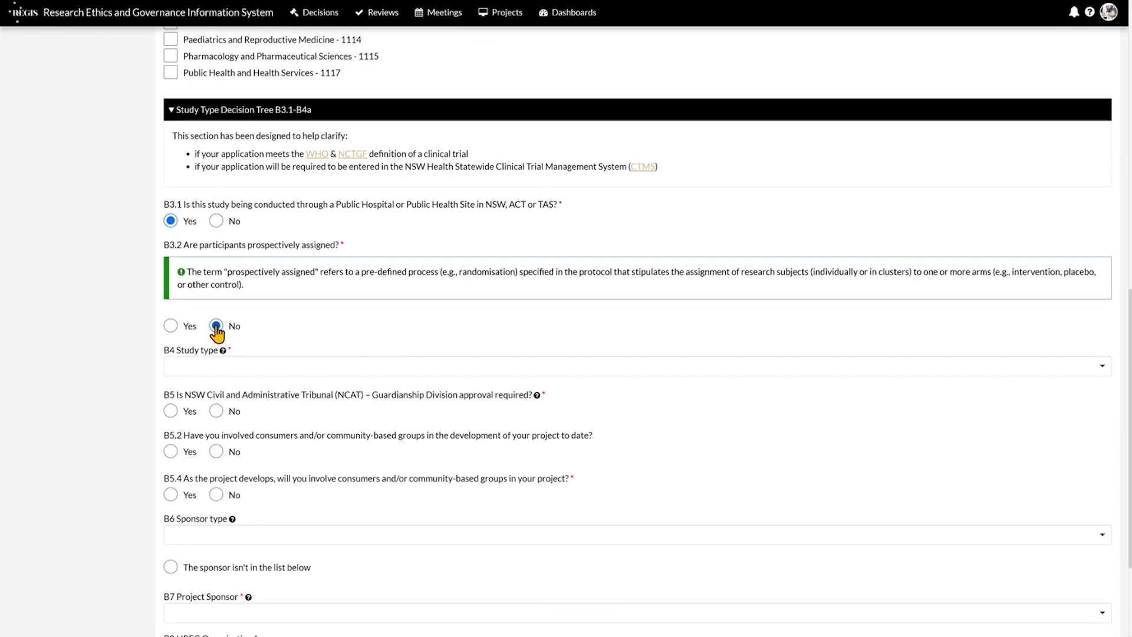
click(256, 367)
click(238, 433)
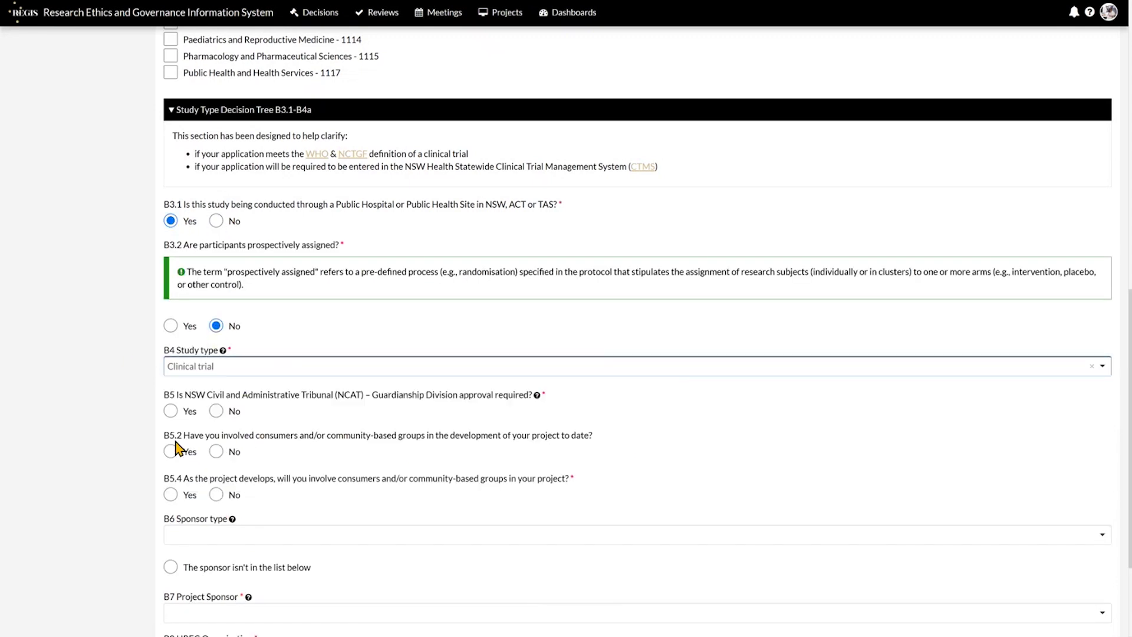
click(216, 411)
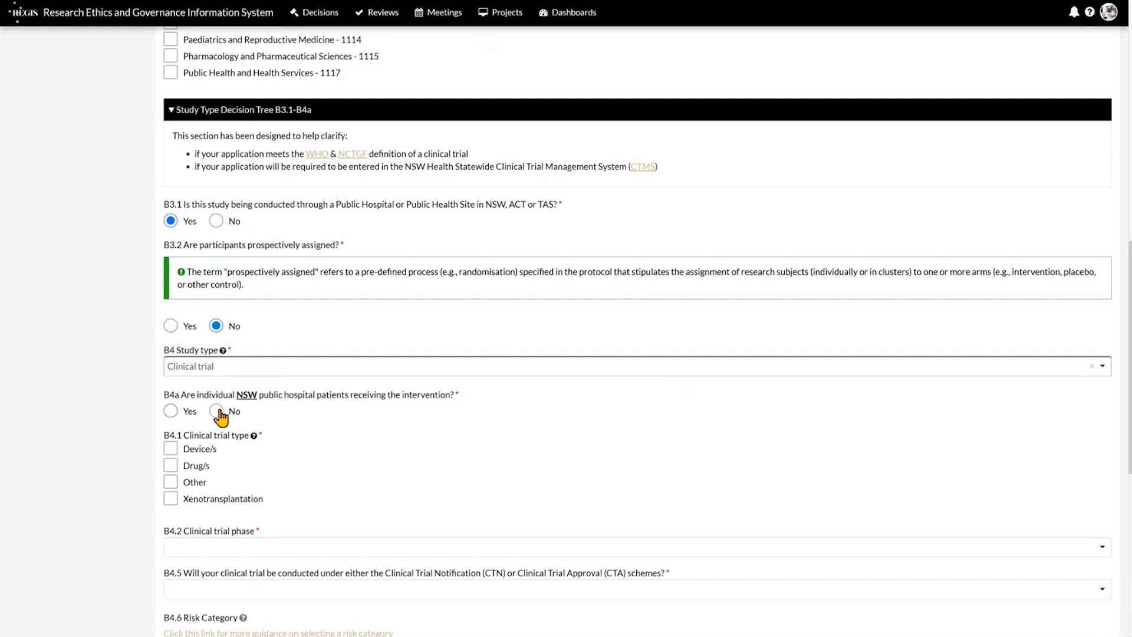
click(170, 483)
scroll(101, 374, down, 5)
Set the trial phase to Phase 3, not early phase, under neither CTN nor CTA.
click(304, 282)
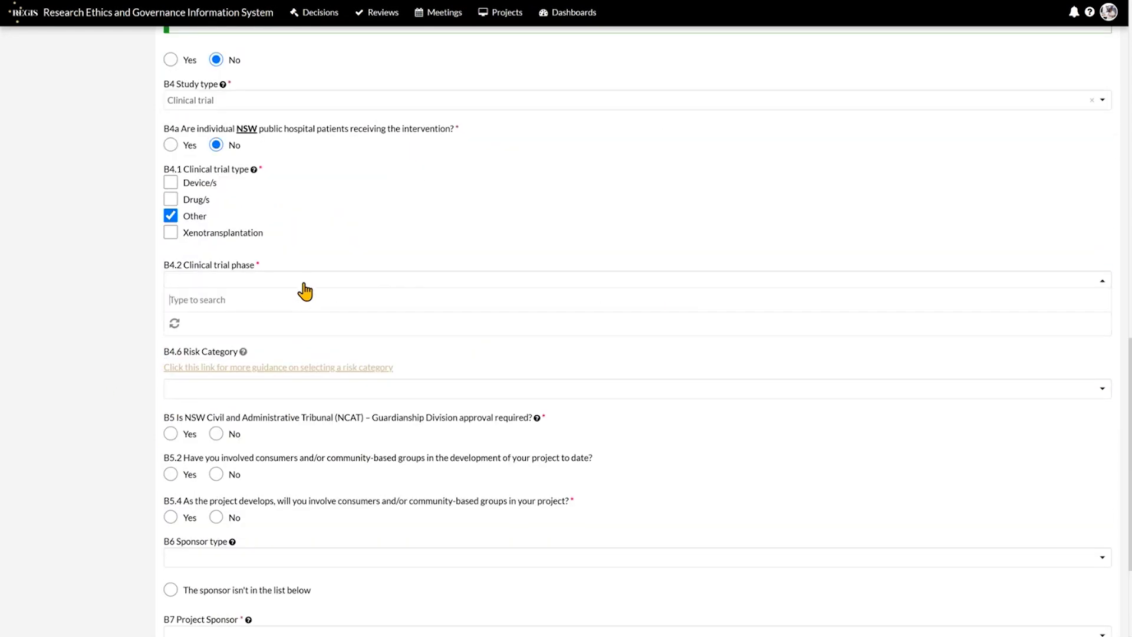
click(303, 443)
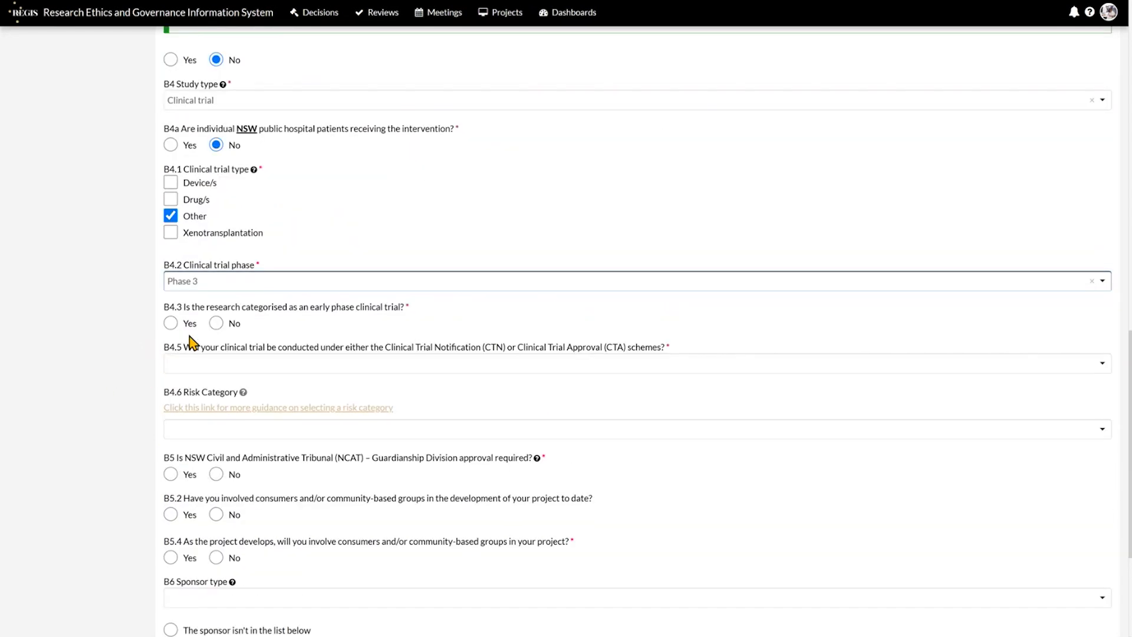
click(216, 323)
click(302, 366)
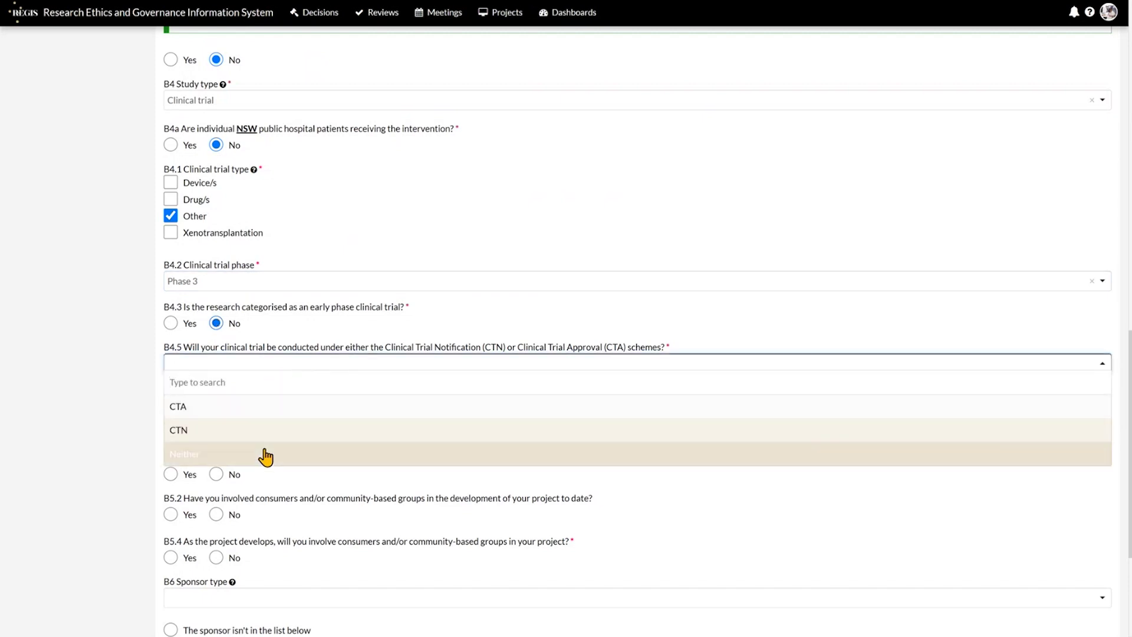
click(265, 455)
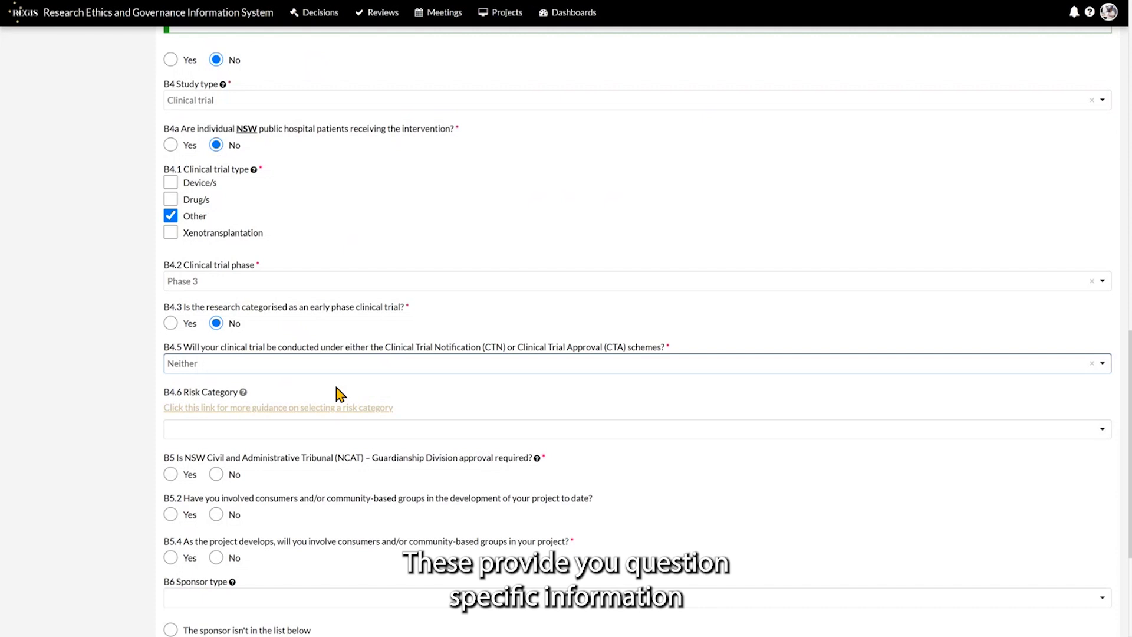
mouse_move(244, 393)
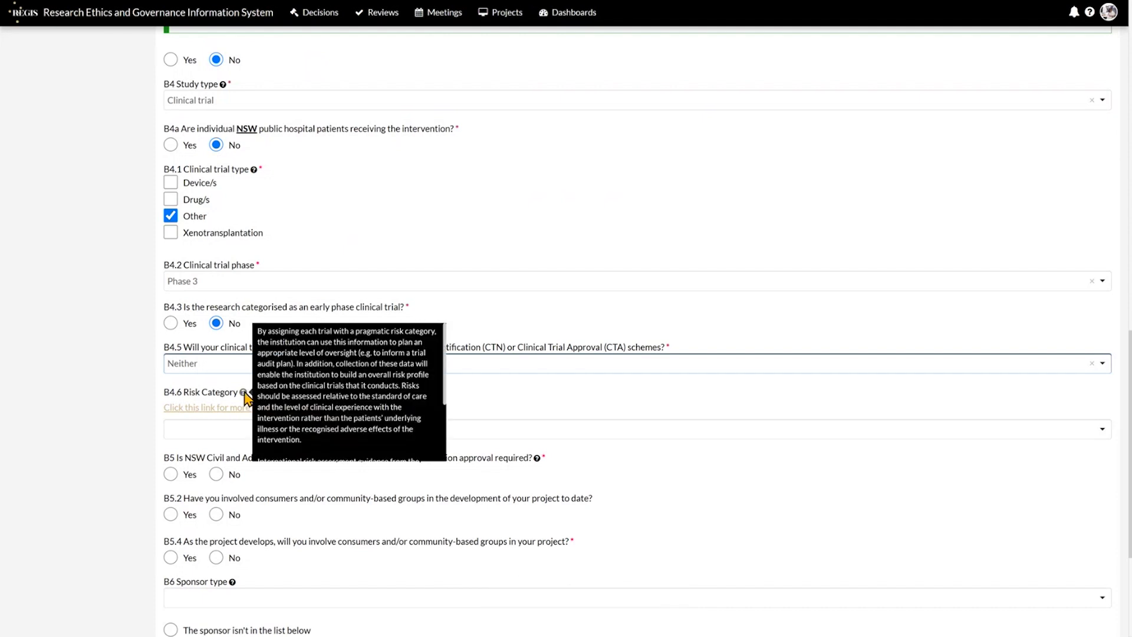
scroll(531, 330, down, 2)
click(569, 300)
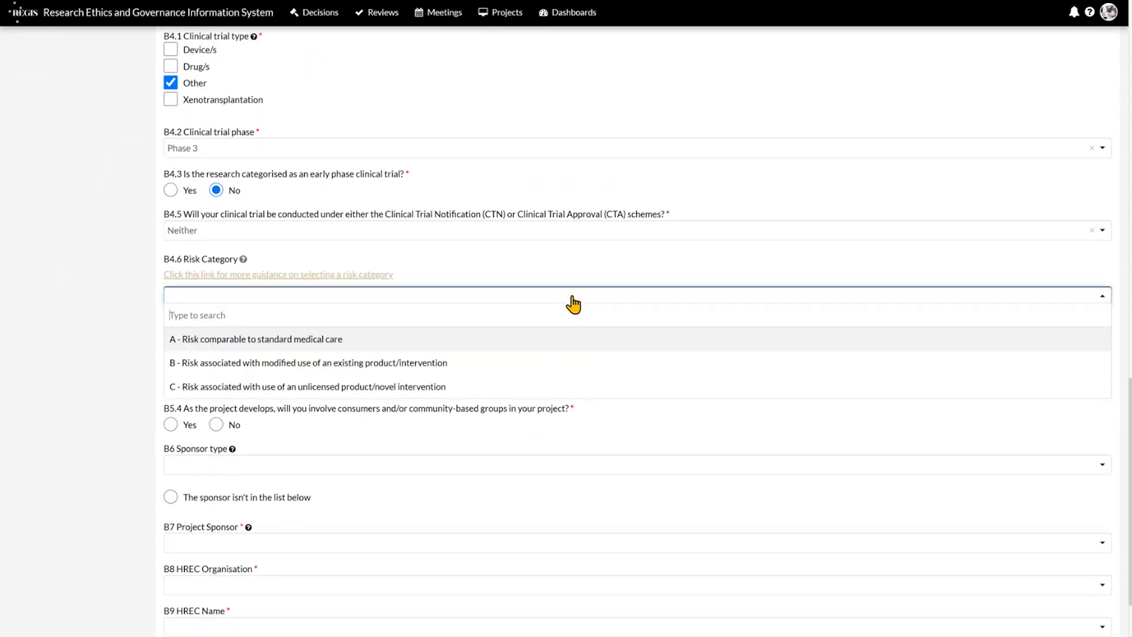
Set risk category A, answer No to B5, B5.2 and B5.4, and choose Commercial entity sponsor type.
click(445, 341)
click(216, 340)
click(216, 381)
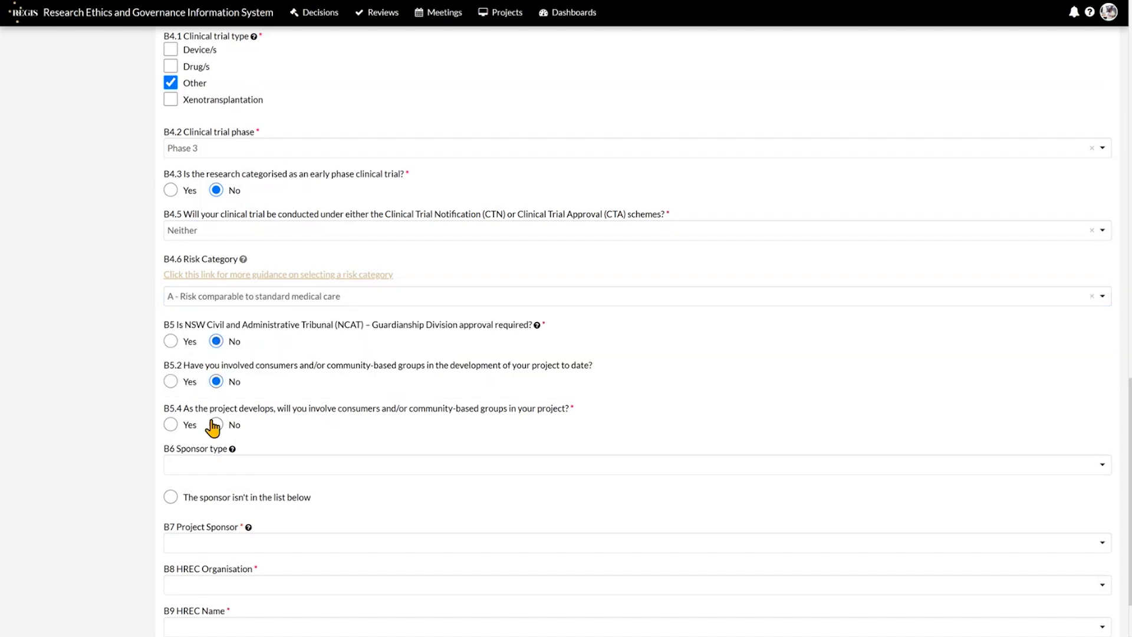
click(215, 424)
click(248, 464)
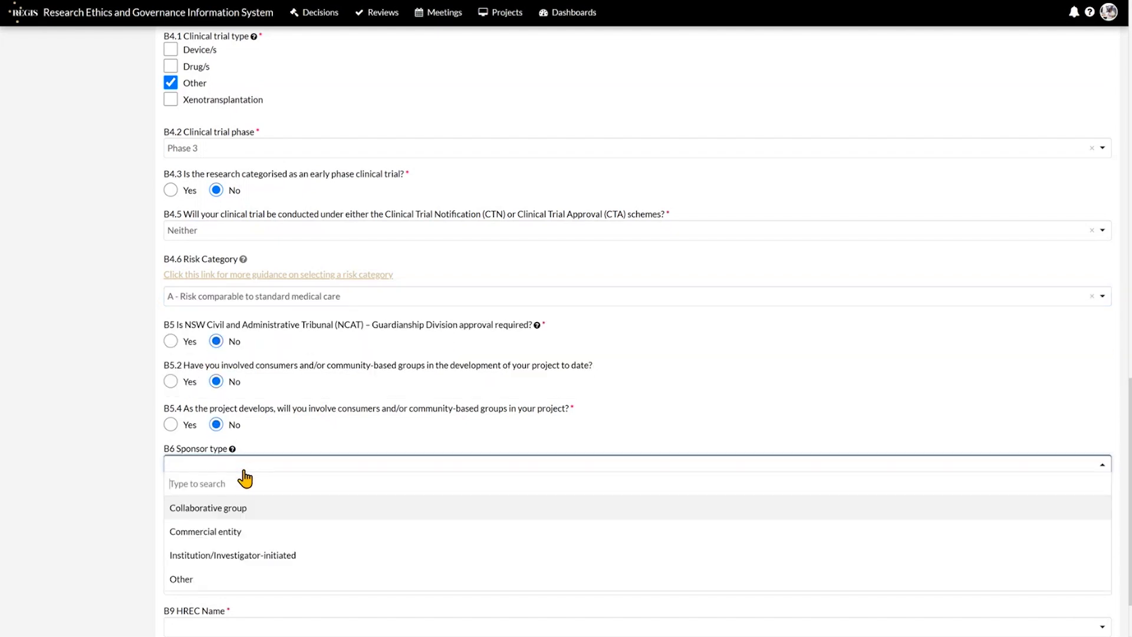
click(253, 531)
scroll(106, 430, down, 1)
Pick The University of Queensland as sponsor and the Western Sydney Local Health District HREC, then go to Part C.
click(318, 460)
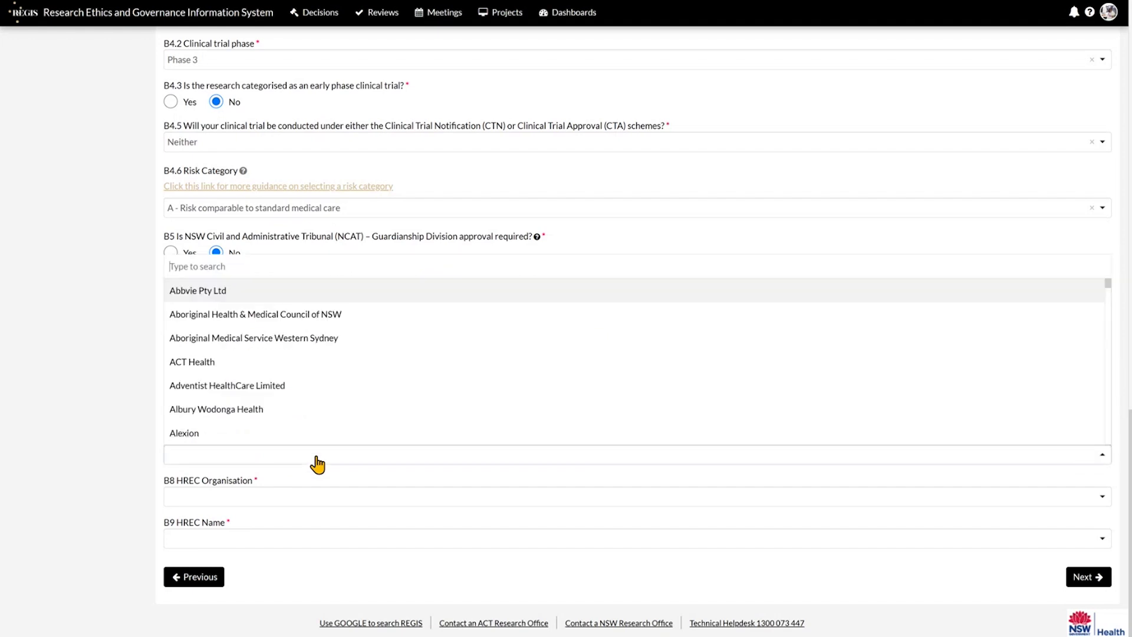
text(qu)
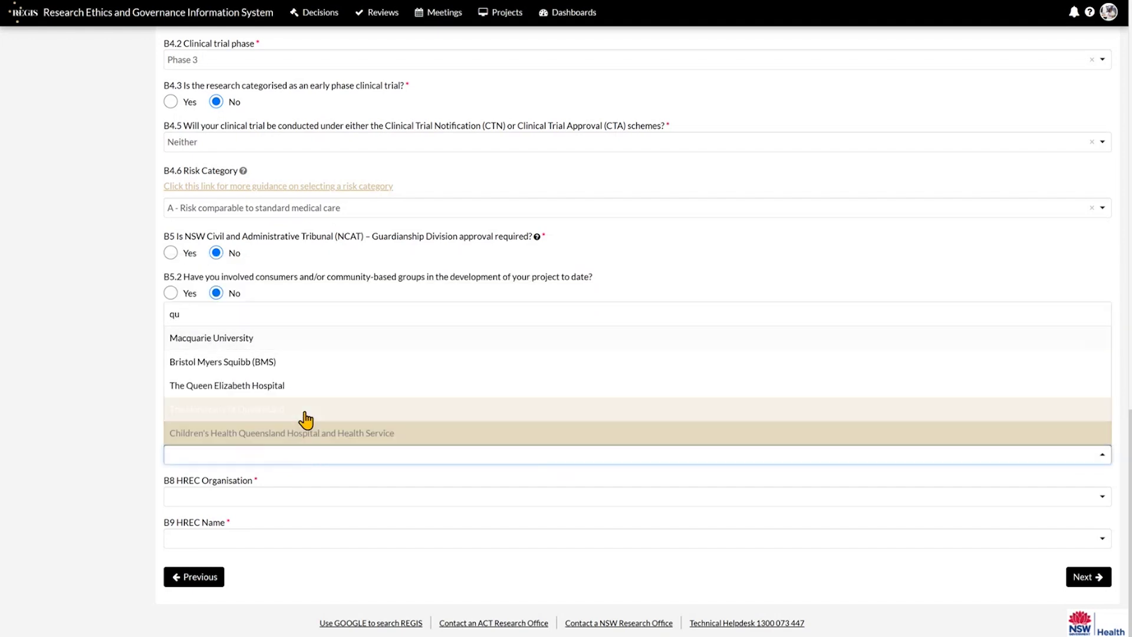
click(305, 413)
click(313, 498)
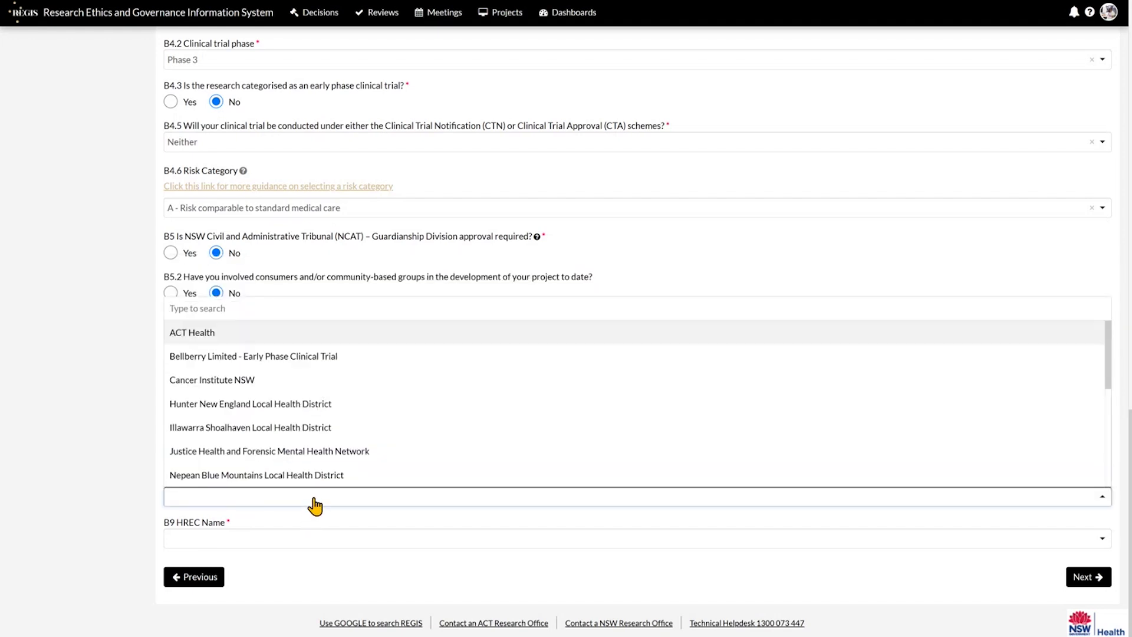
text(wes)
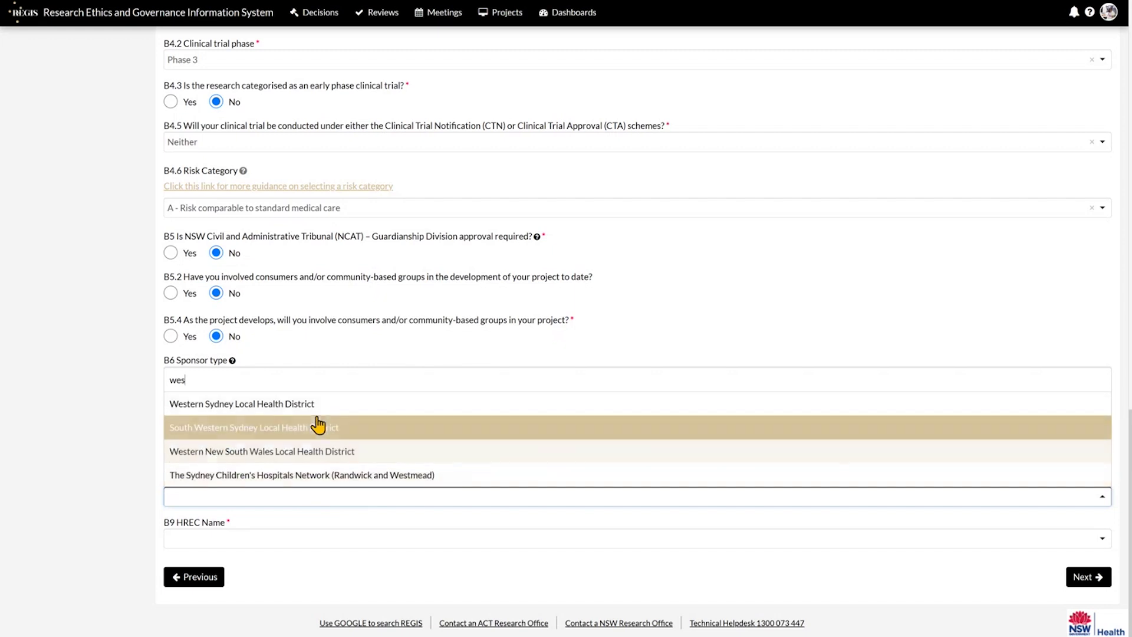
click(316, 414)
click(328, 540)
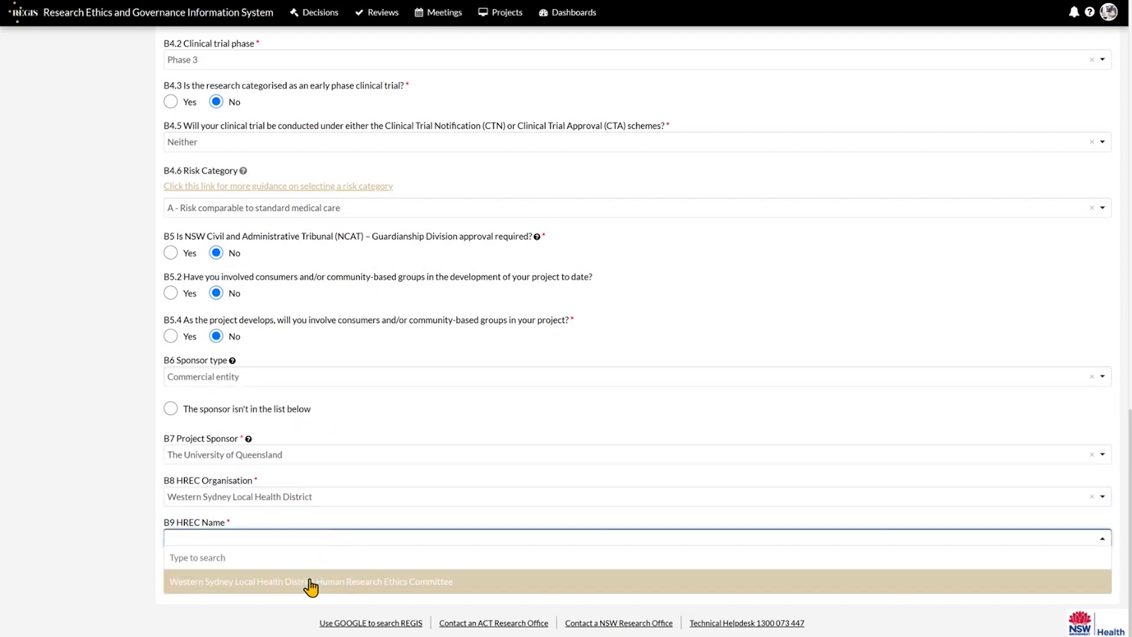
click(313, 583)
click(1095, 578)
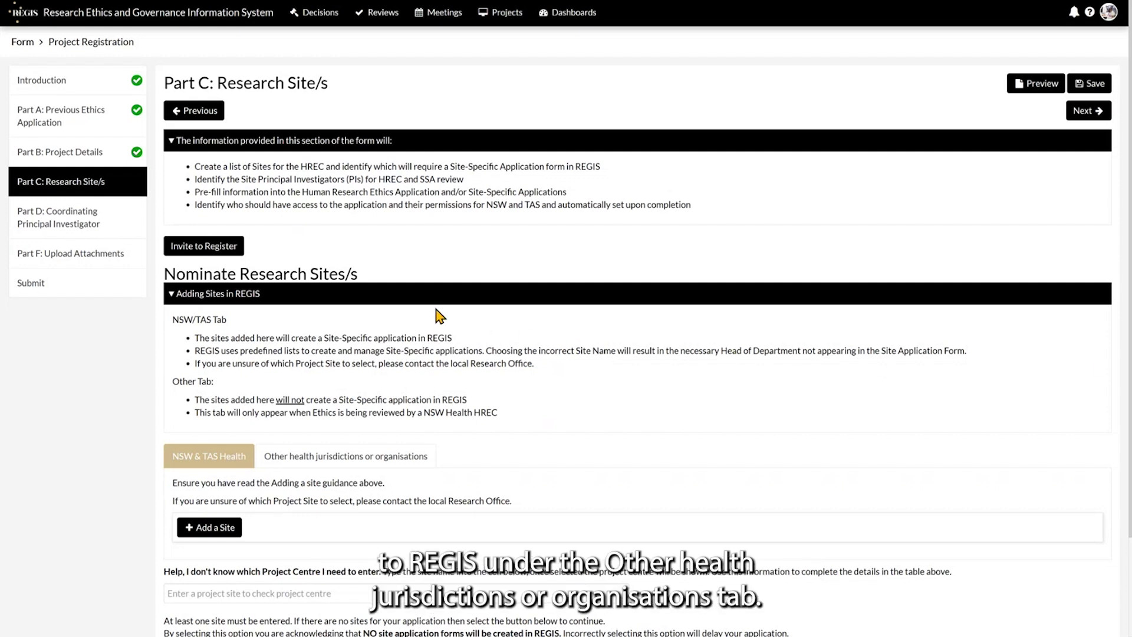
click(316, 463)
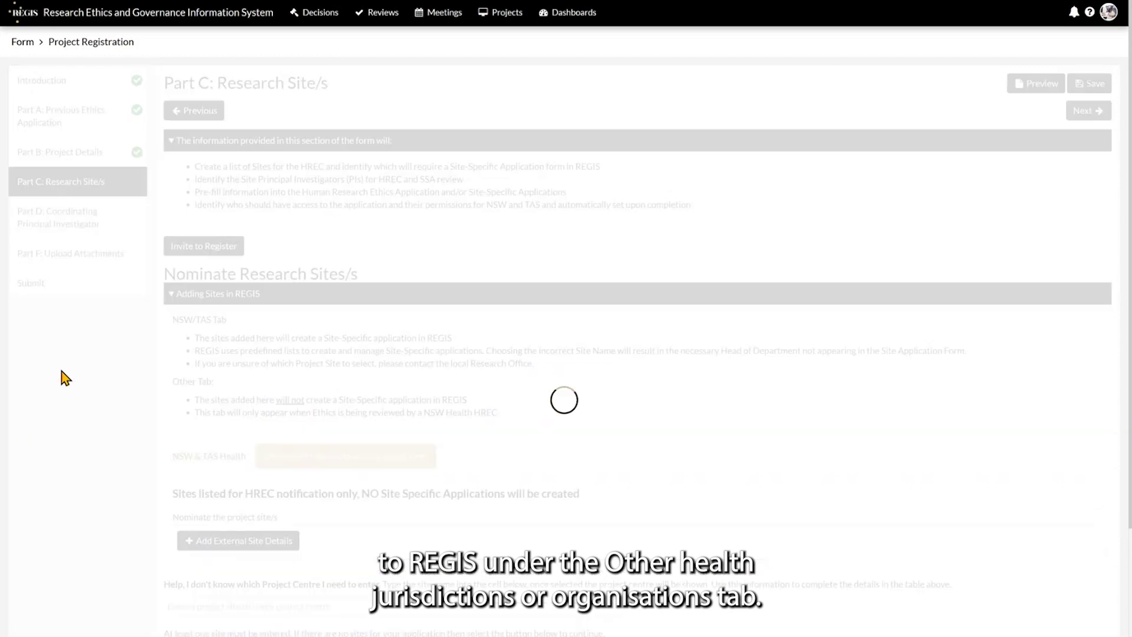
scroll(65, 377, down, 2)
scroll(65, 377, down, 3)
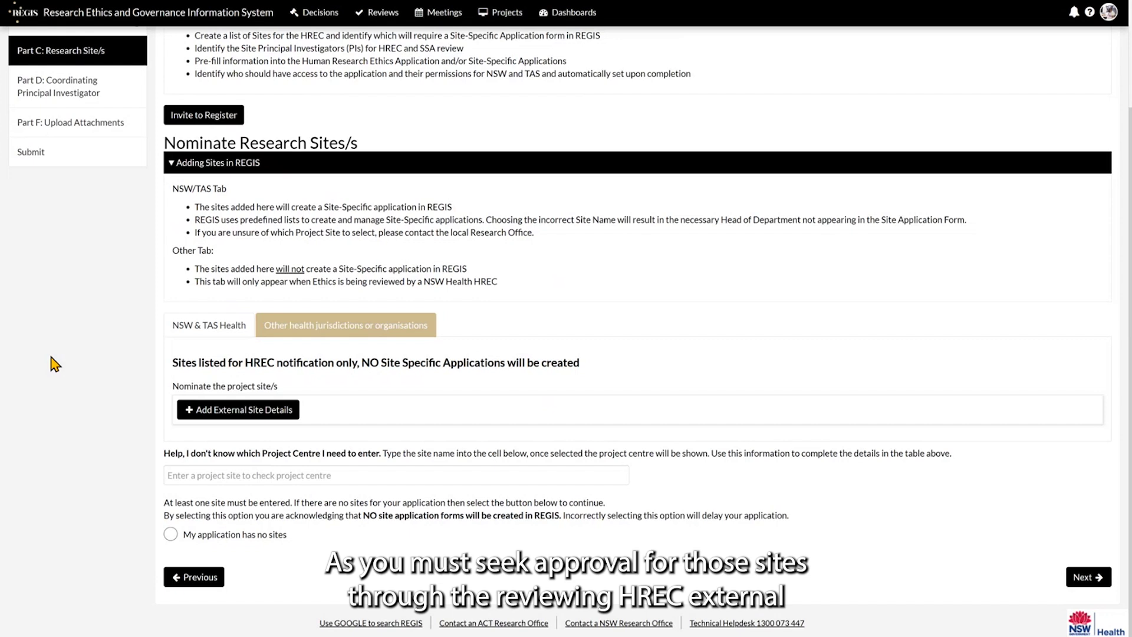
click(209, 331)
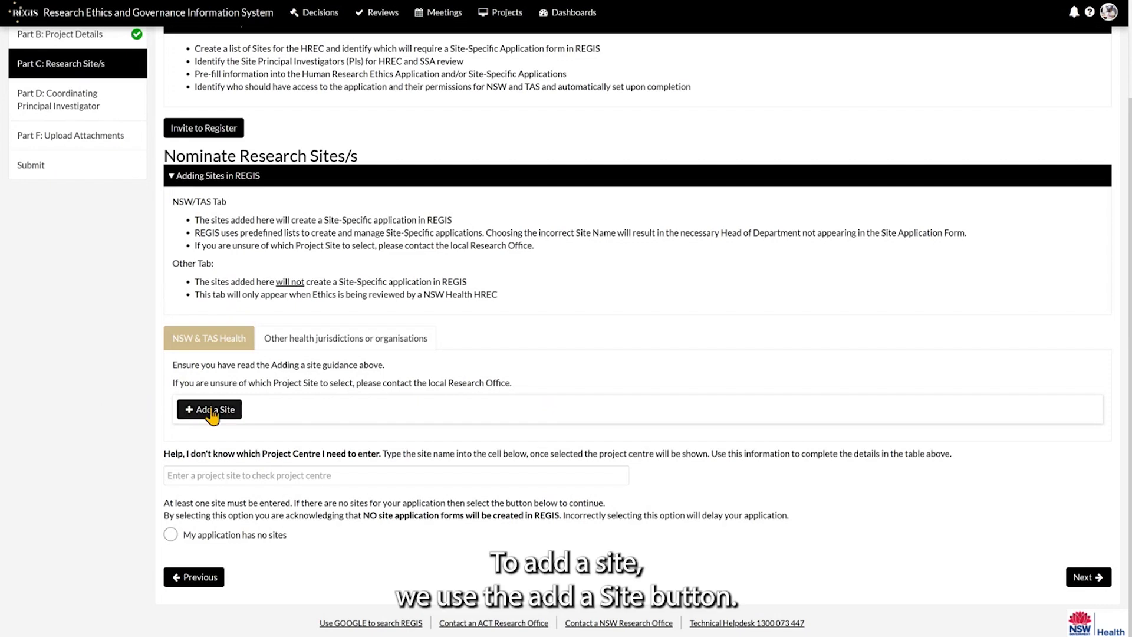
Add a site with Western Sydney Local Health District as centre and Auburn Hospital as site.
click(209, 410)
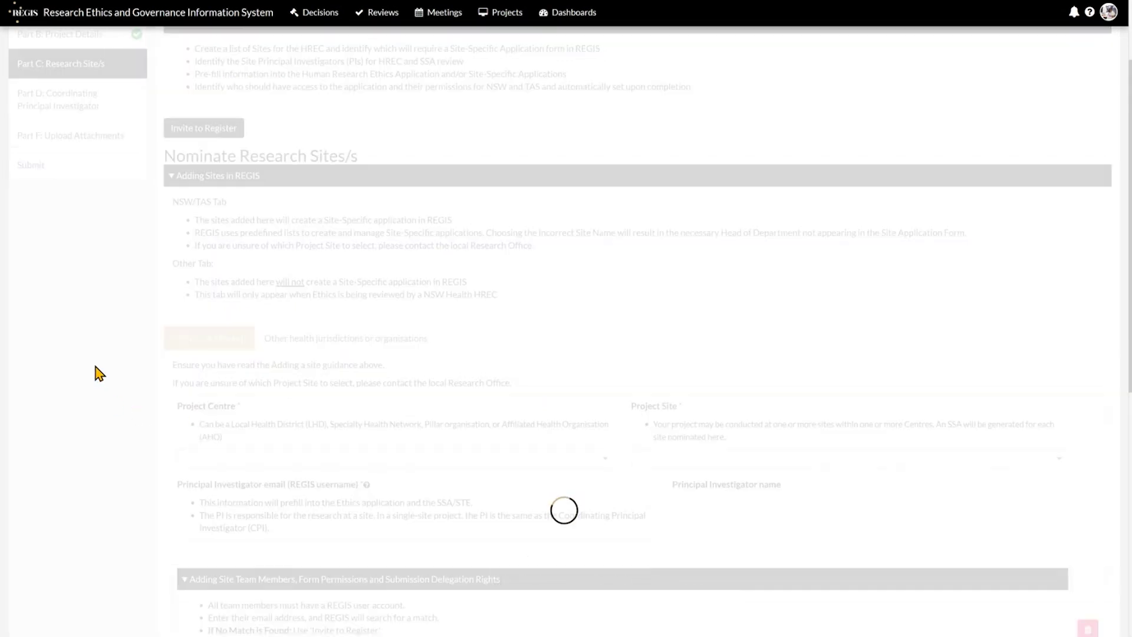
scroll(99, 373, down, 3)
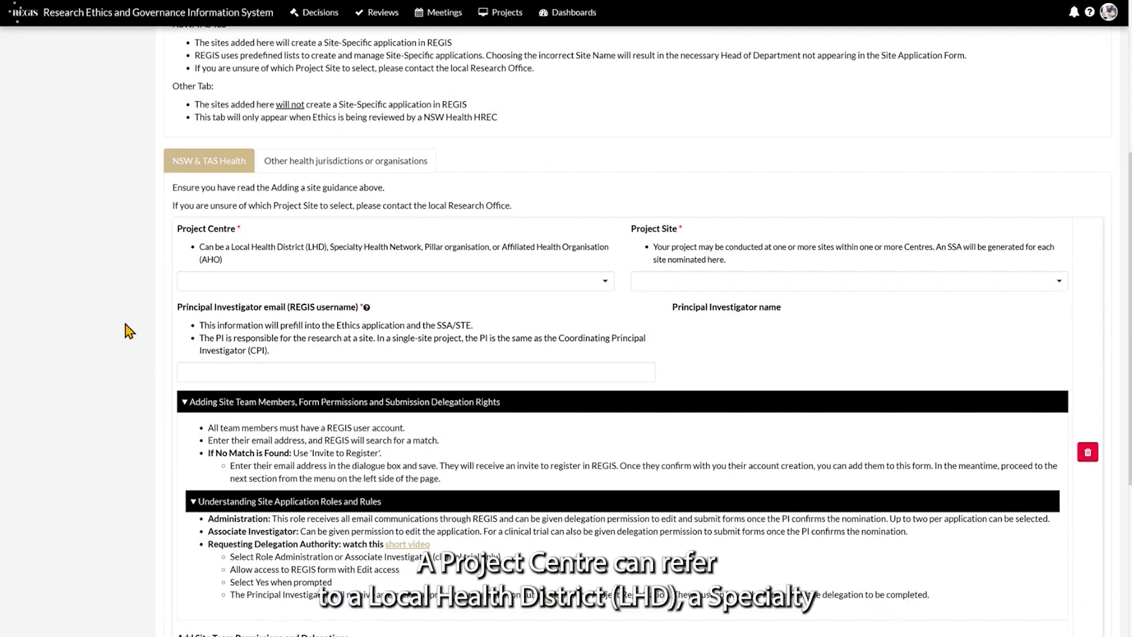
click(573, 283)
text(west)
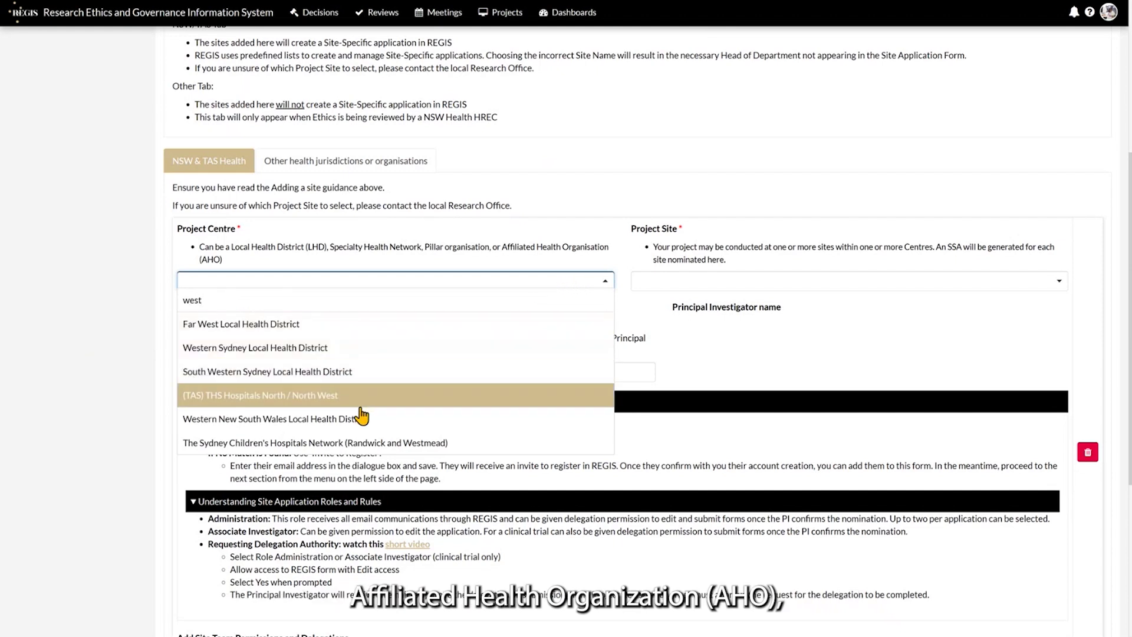
click(353, 348)
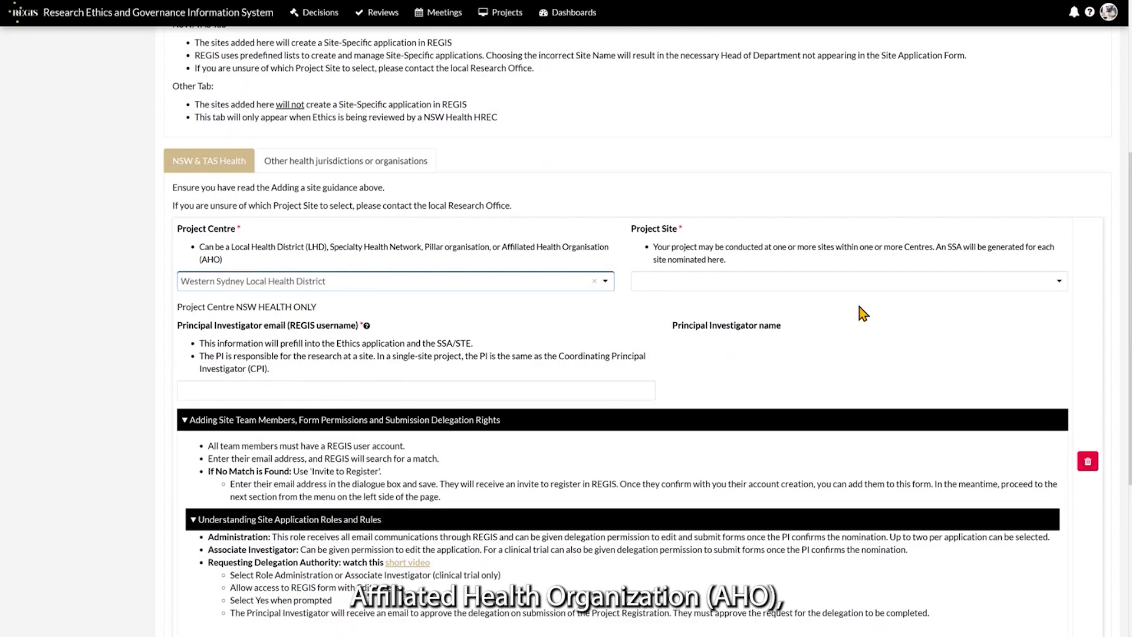
click(801, 289)
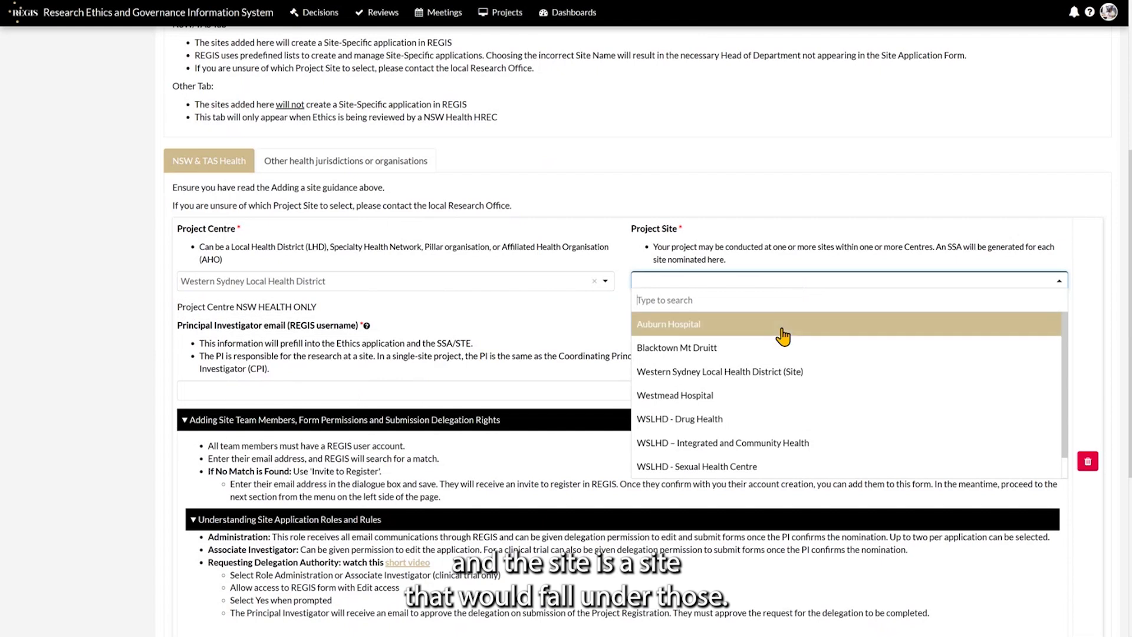
click(784, 326)
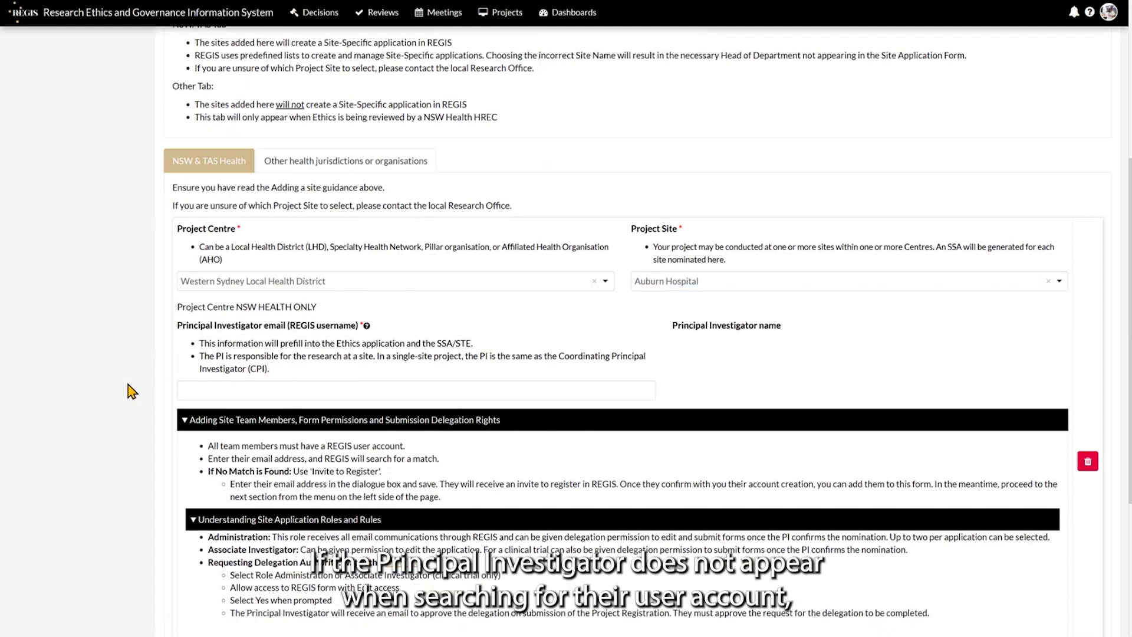
scroll(130, 389, up, 5)
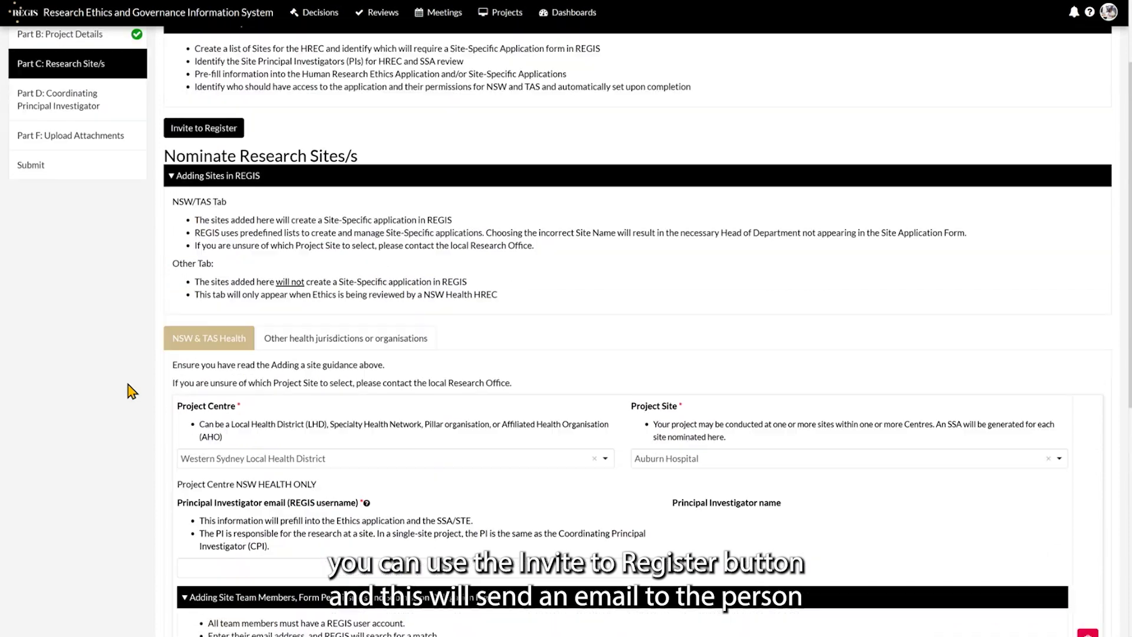
click(216, 173)
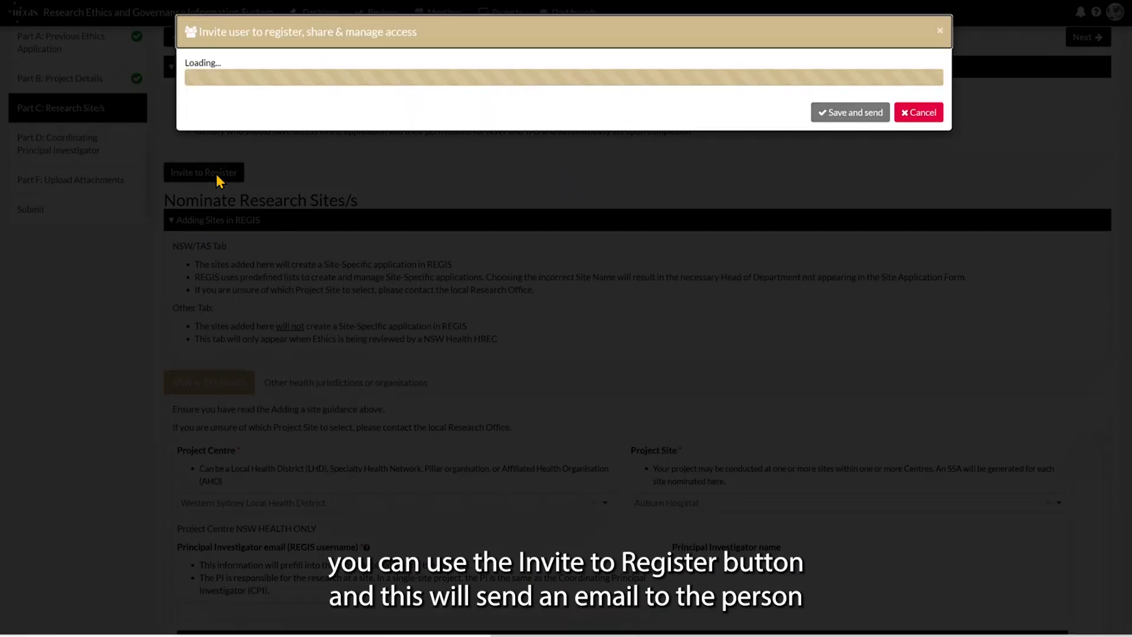
click(228, 88)
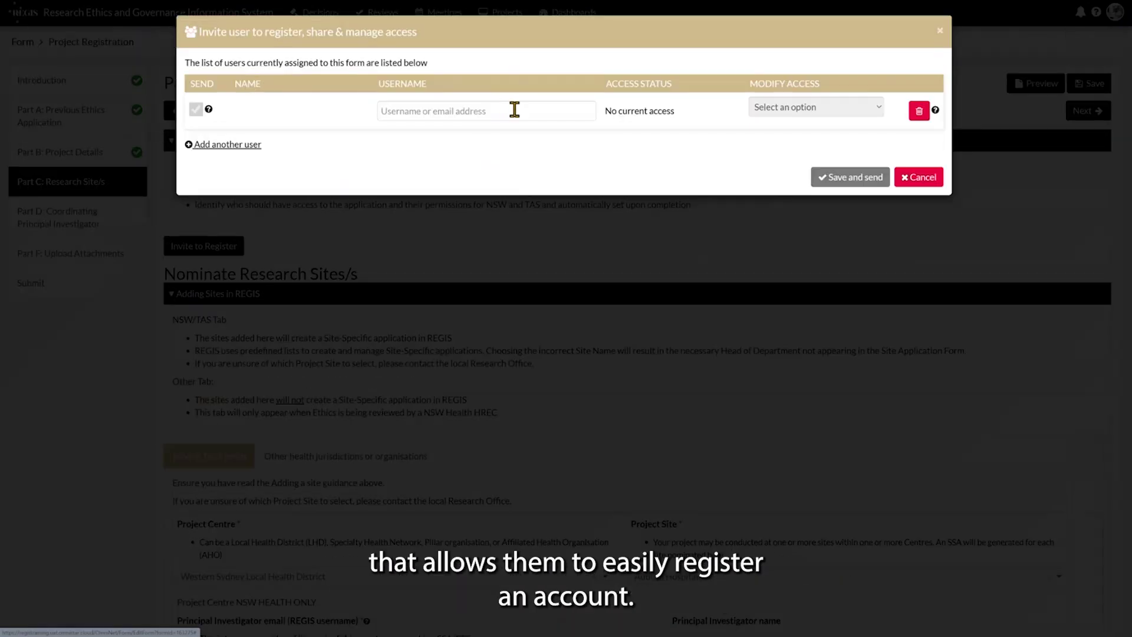
click(512, 109)
text(test.test@test.com)
click(843, 108)
click(856, 109)
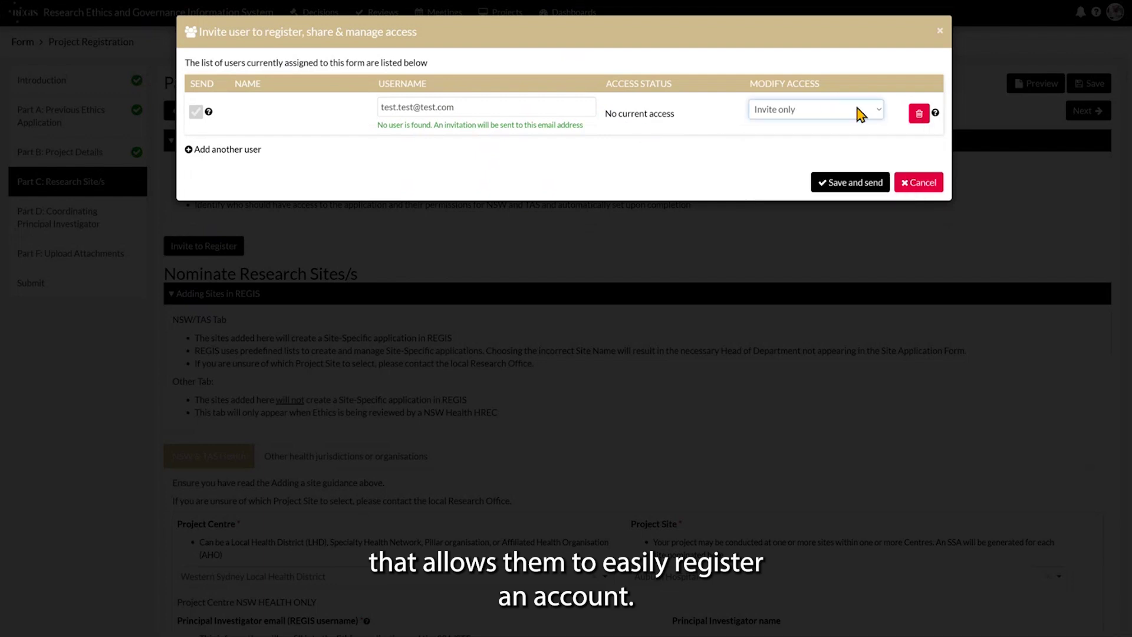
click(940, 30)
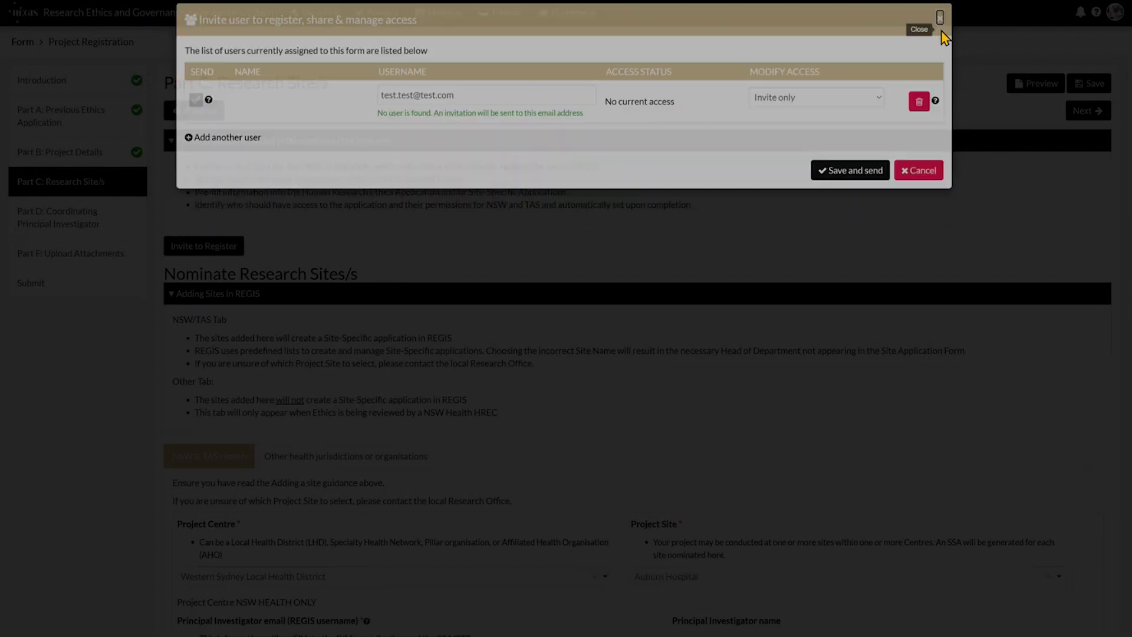
Enter the Principal Investigator's e-mail and select the matching suggestion to auto-fill their name.
scroll(89, 459, down, 5)
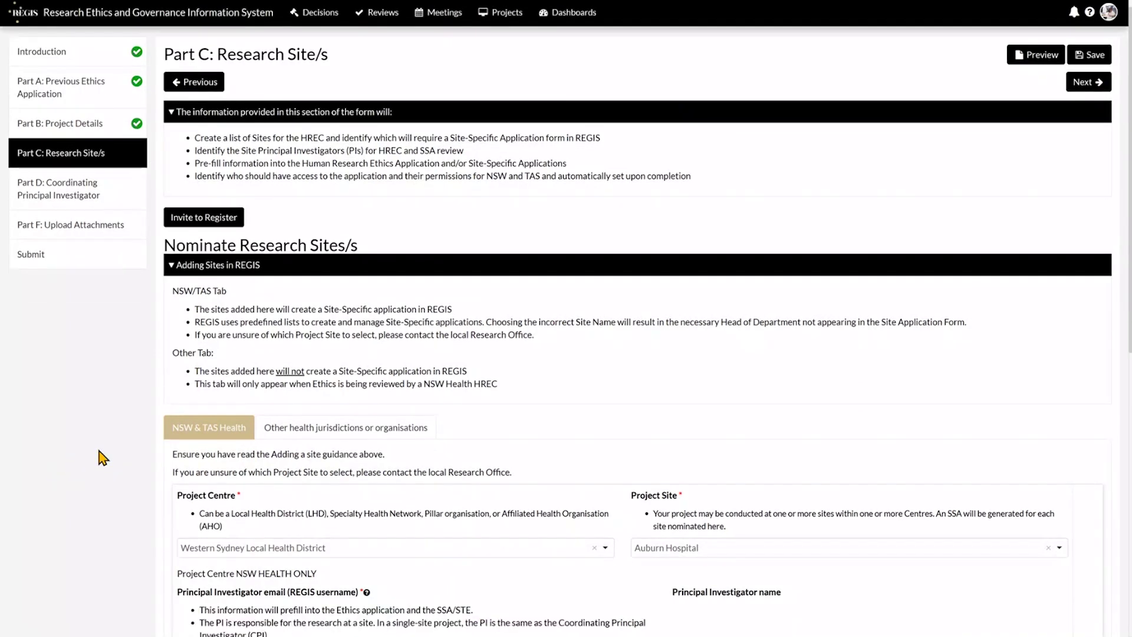
click(285, 375)
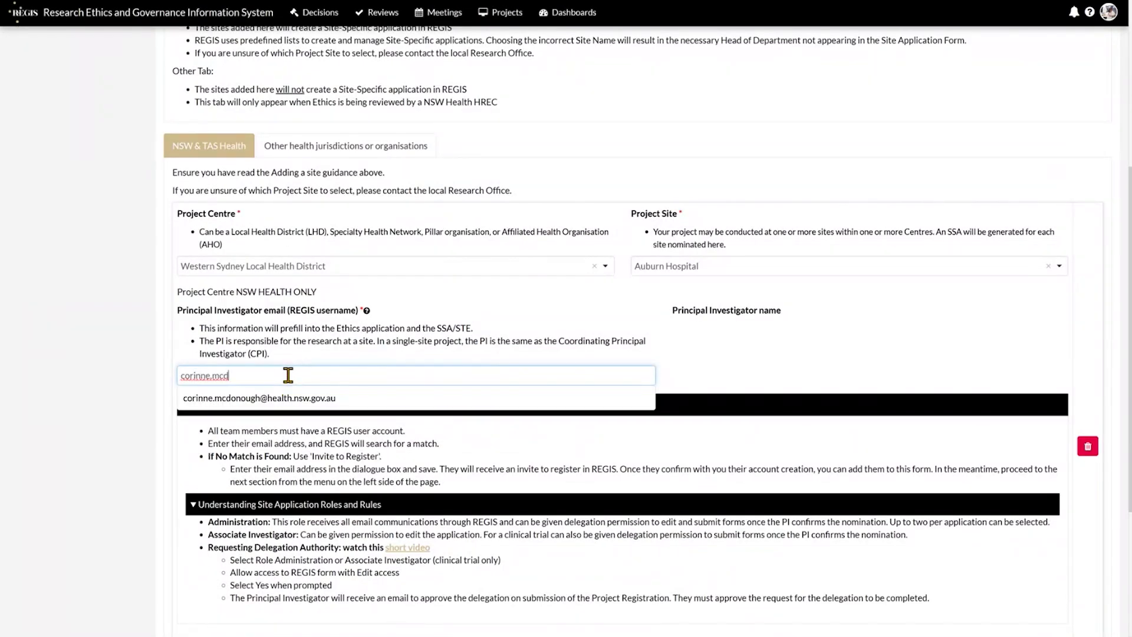
click(294, 400)
scroll(145, 423, down, 4)
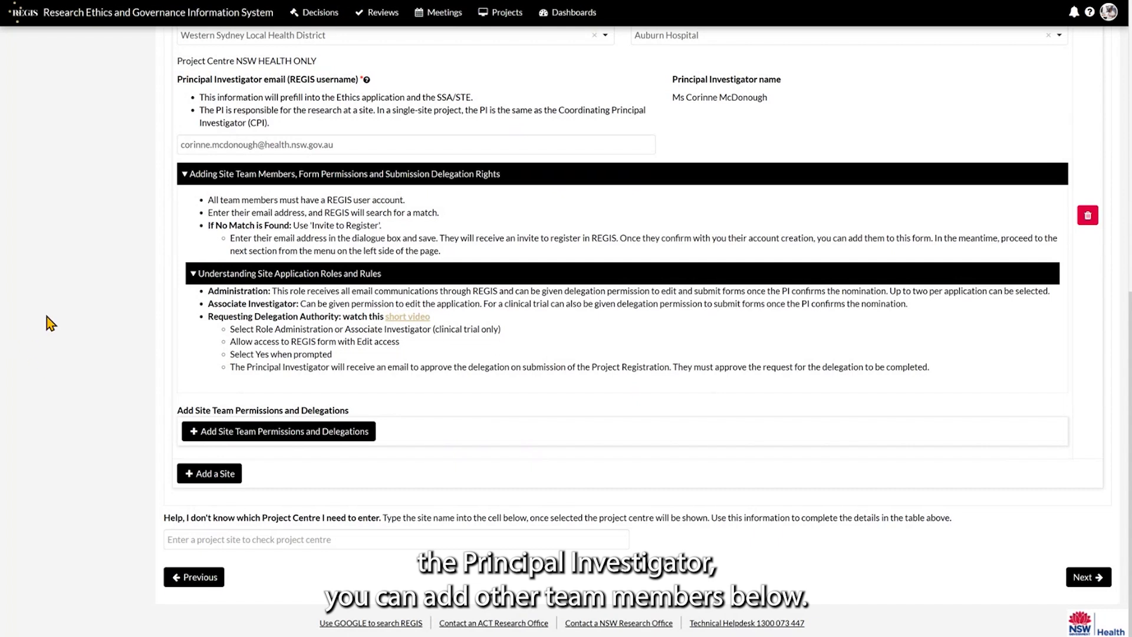
Add a site team member by username as Administration, with Edit access and authority to submit the SSA.
click(233, 432)
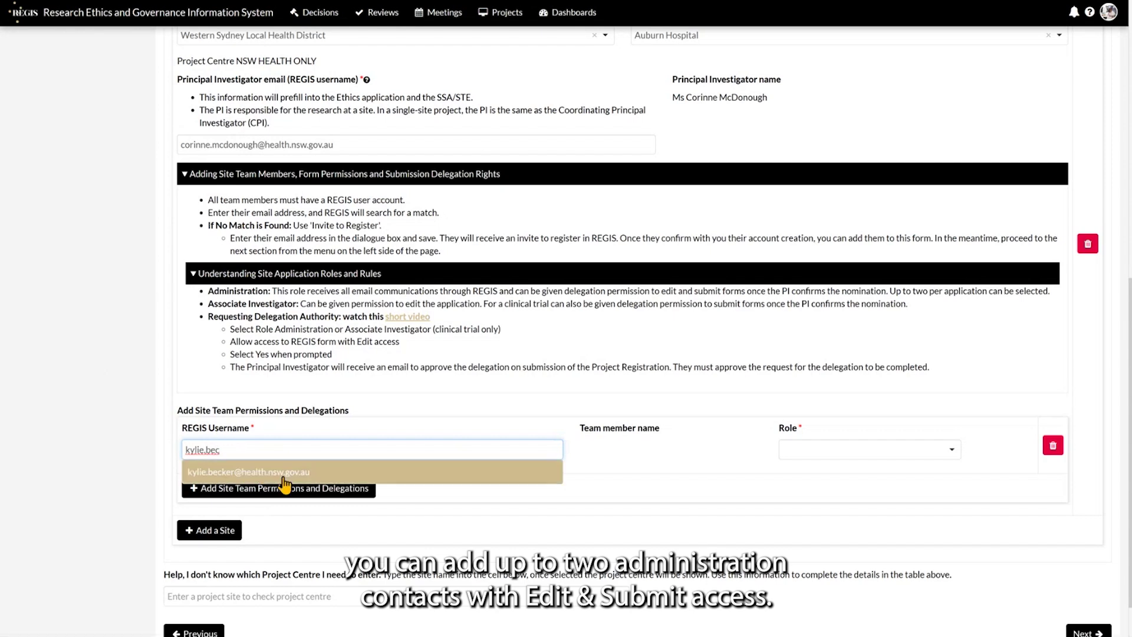
click(235, 475)
click(884, 449)
click(877, 498)
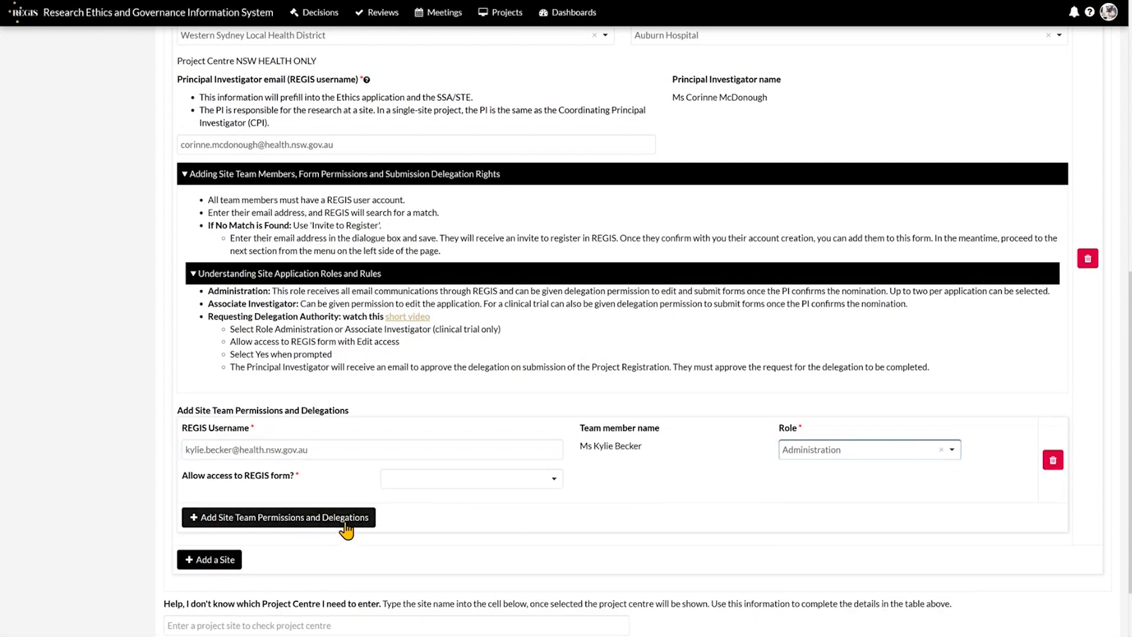
click(420, 478)
click(425, 524)
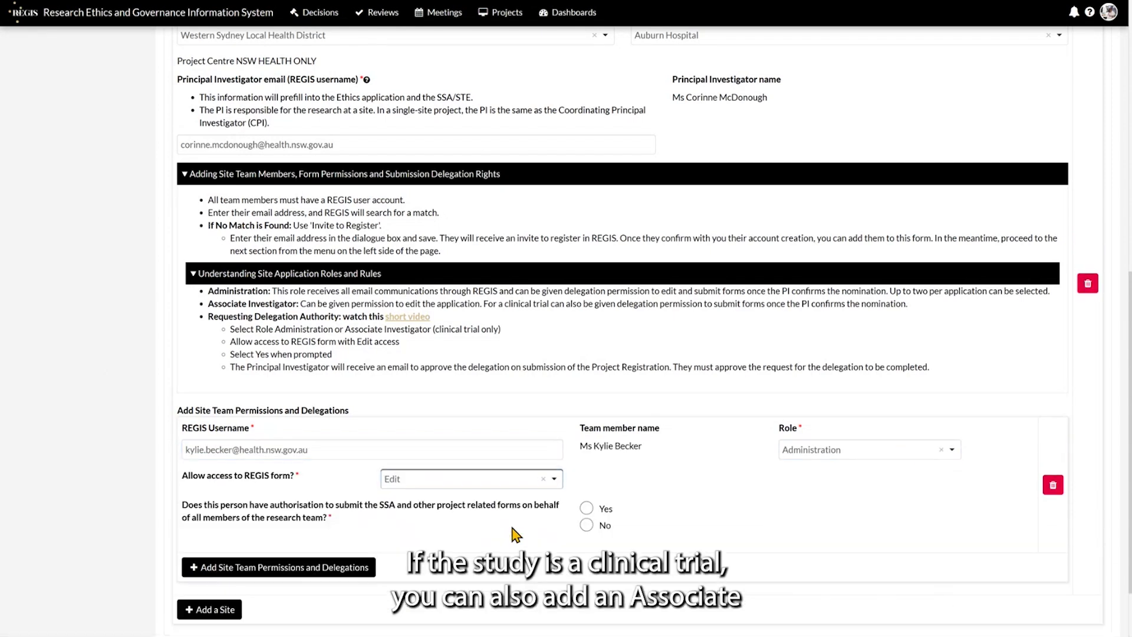
click(586, 509)
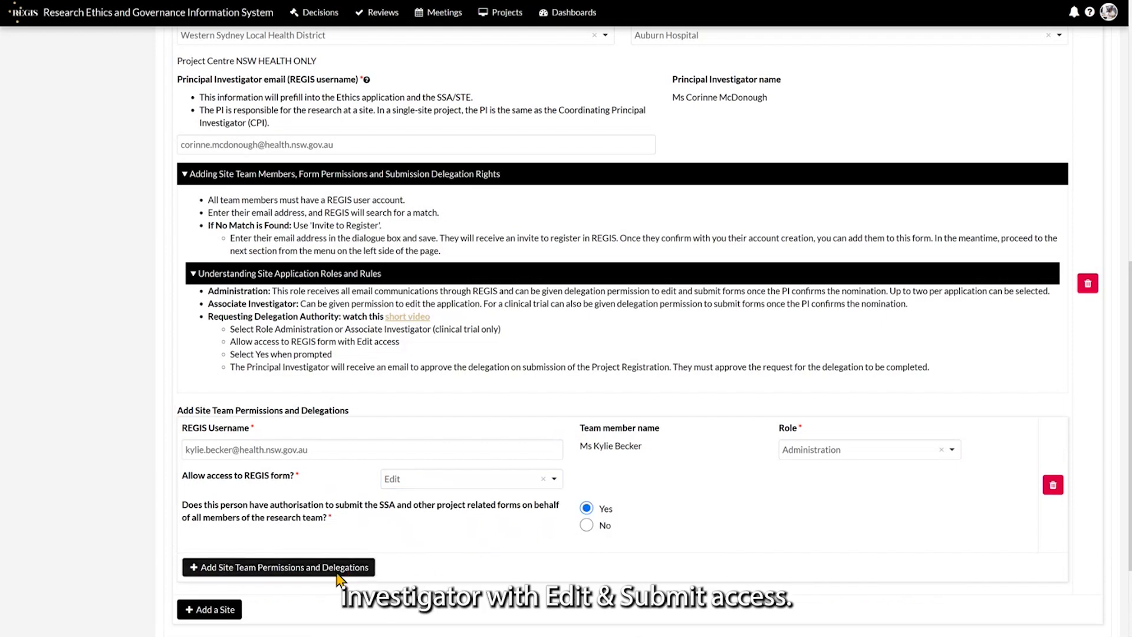
click(279, 567)
Add the second member by username as Associate Investigator, answering Yes to substituting for the PI and submitting forms.
scroll(292, 396, down, 4)
click(292, 392)
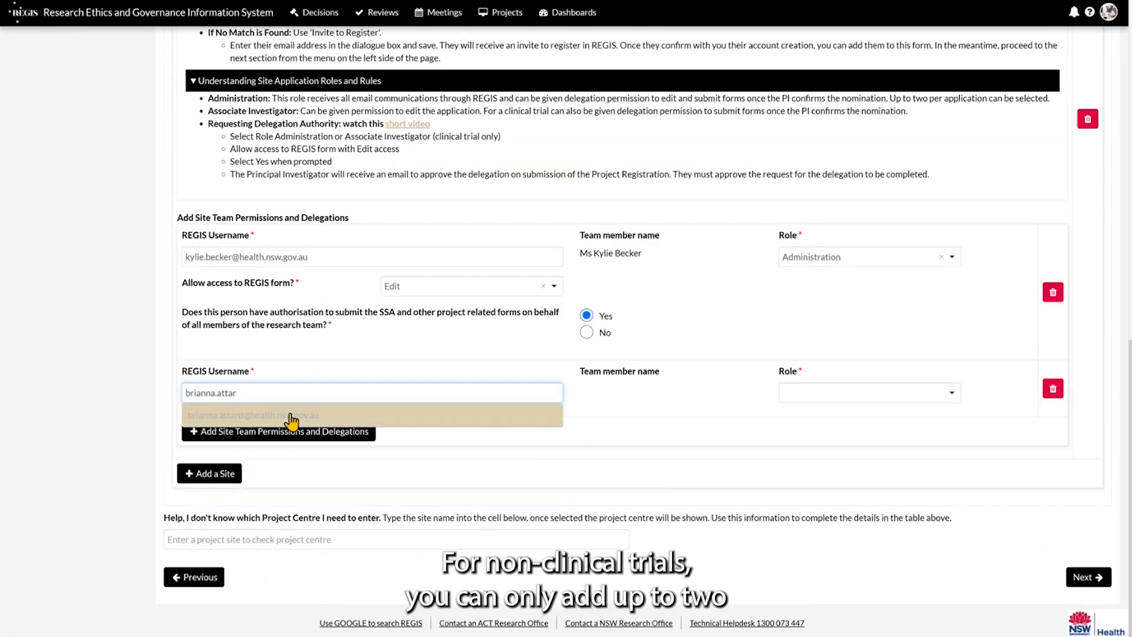
click(291, 421)
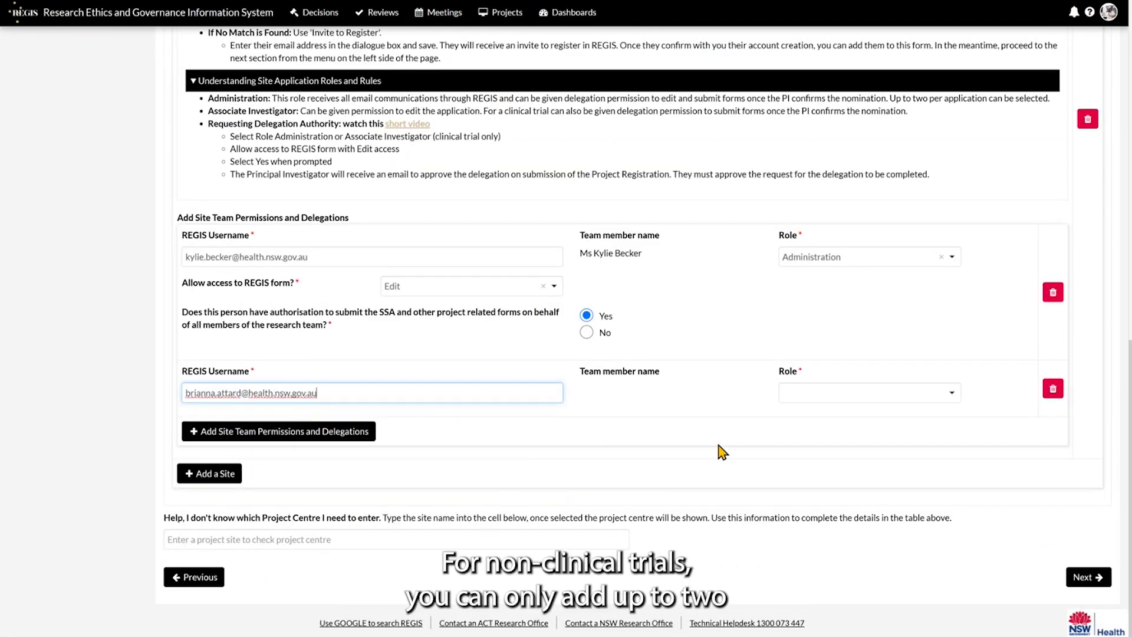
click(866, 392)
click(858, 460)
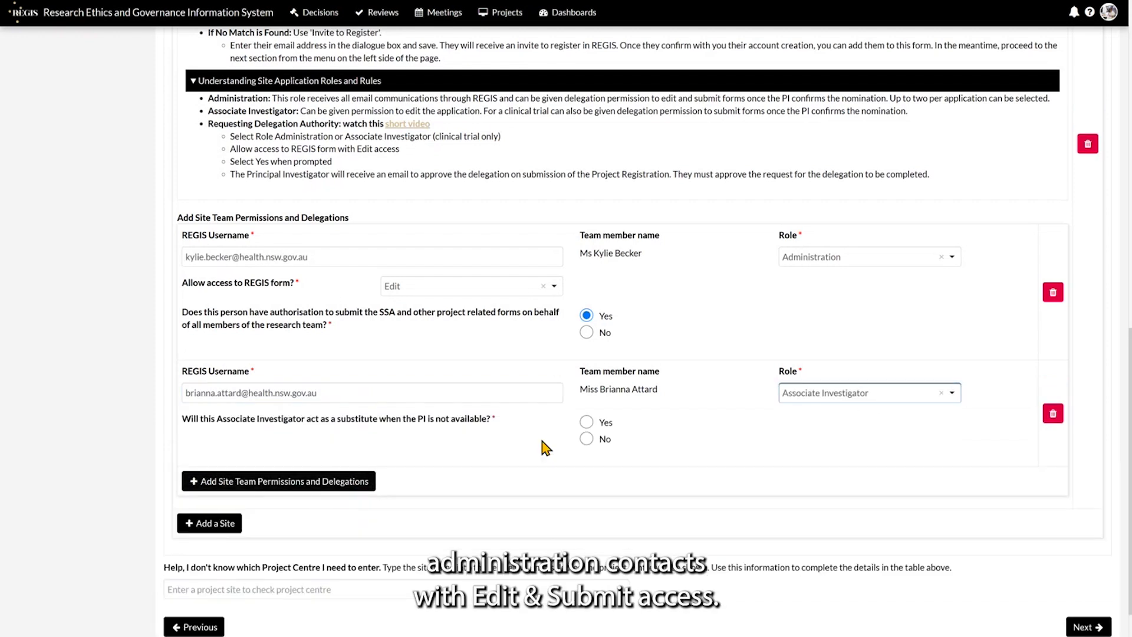
click(586, 422)
click(586, 472)
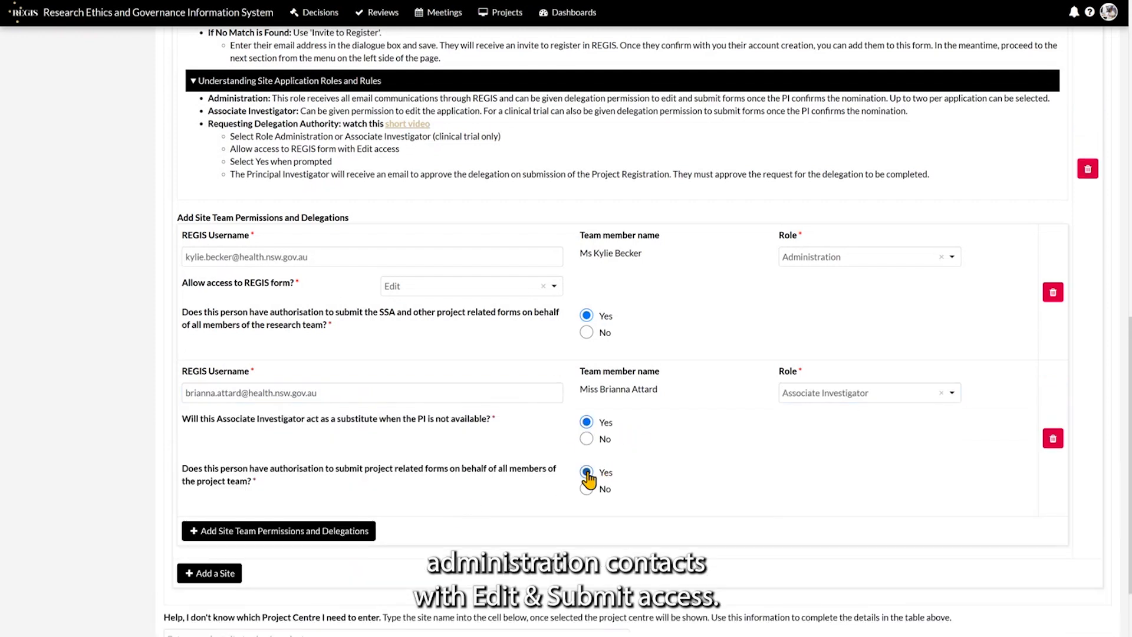
scroll(202, 514, down, 3)
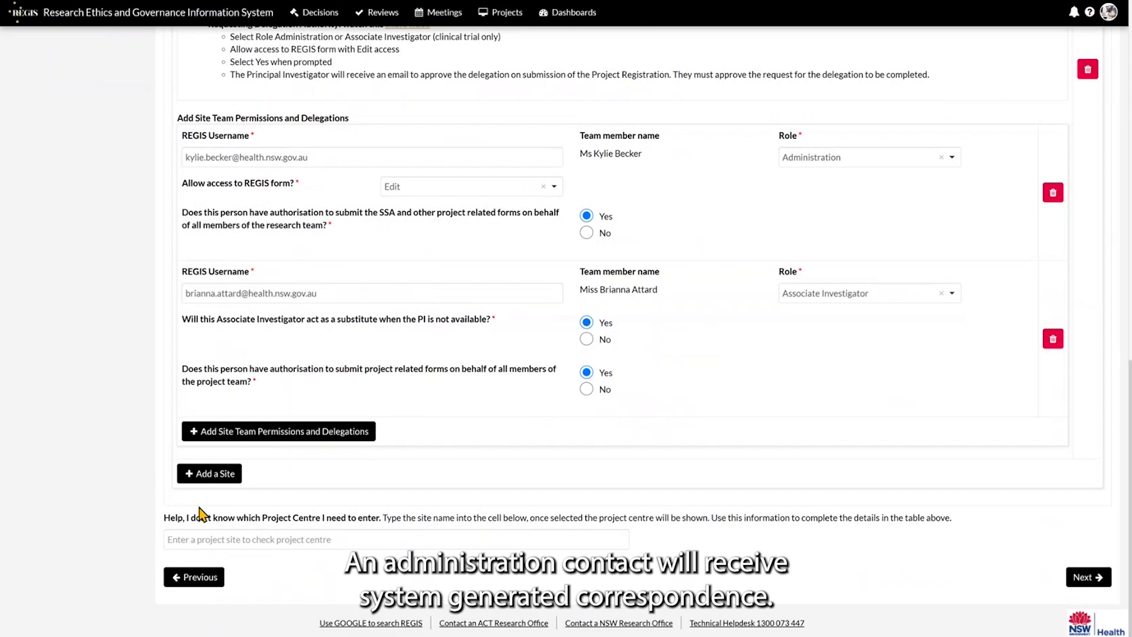
click(215, 474)
scroll(100, 349, down, 2)
scroll(100, 349, down, 5)
click(514, 212)
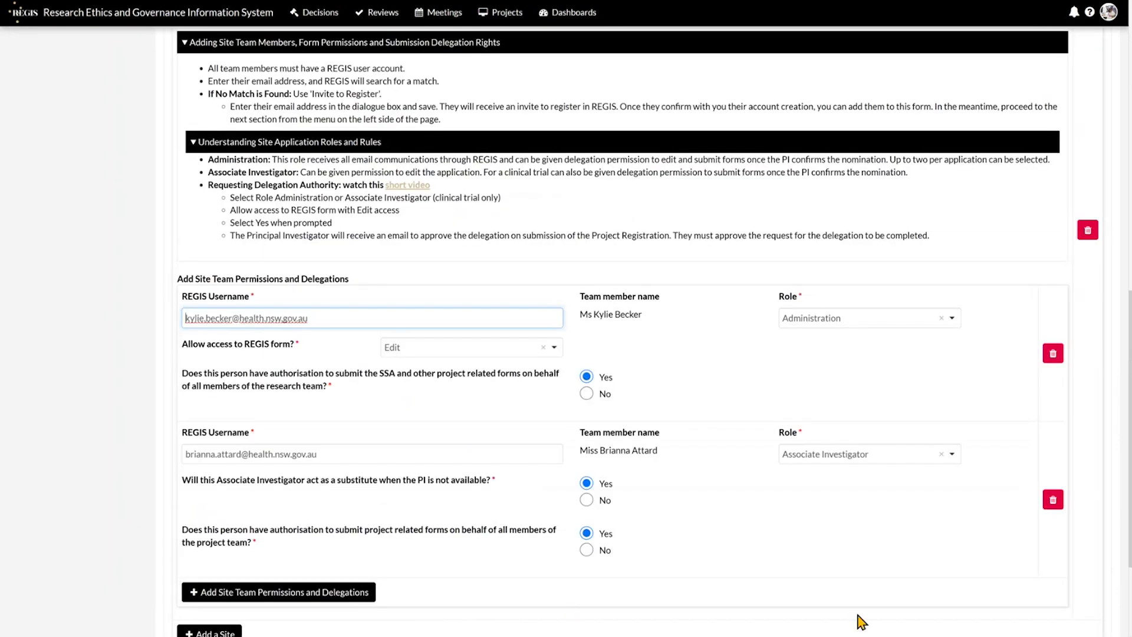
click(1075, 583)
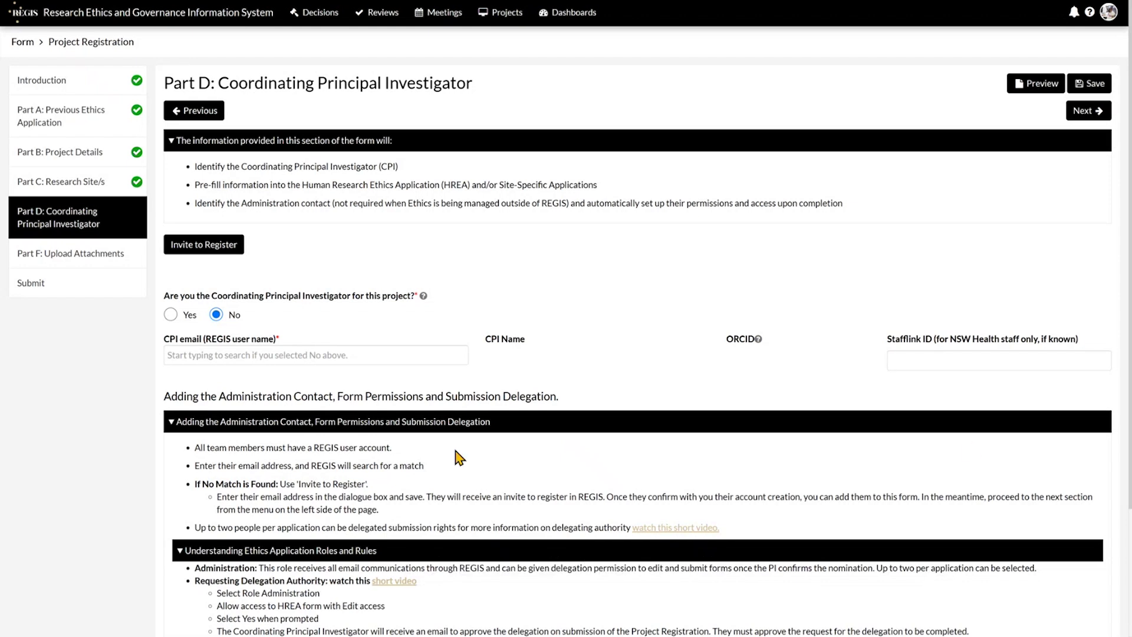
Answer Yes to being the Coordinating Principal Investigator for this project.
click(170, 315)
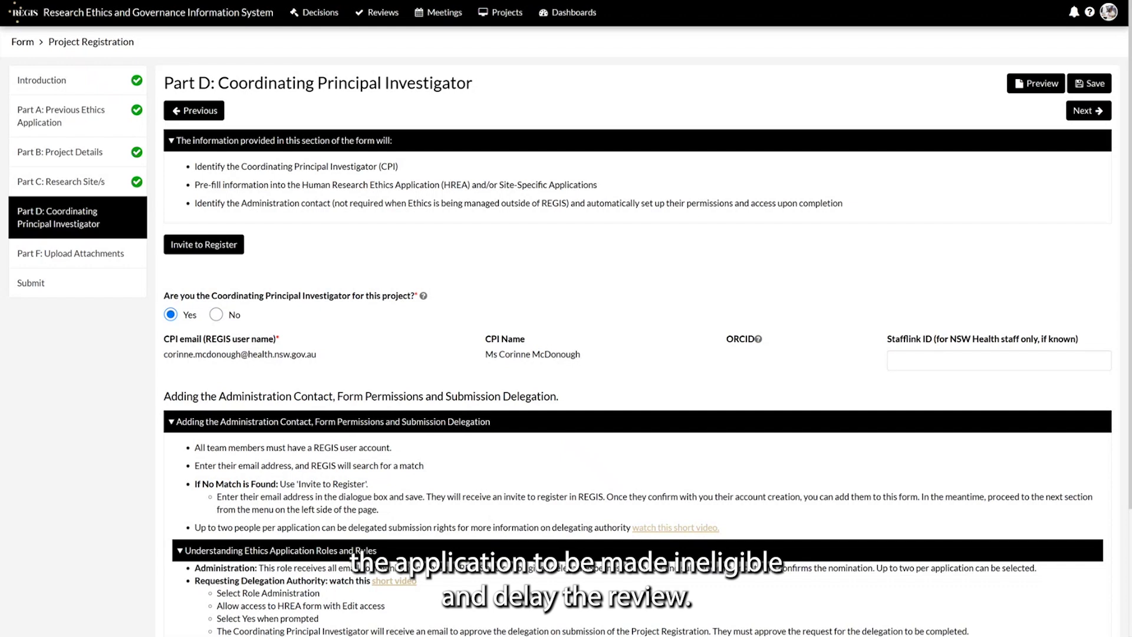
scroll(245, 558, down, 3)
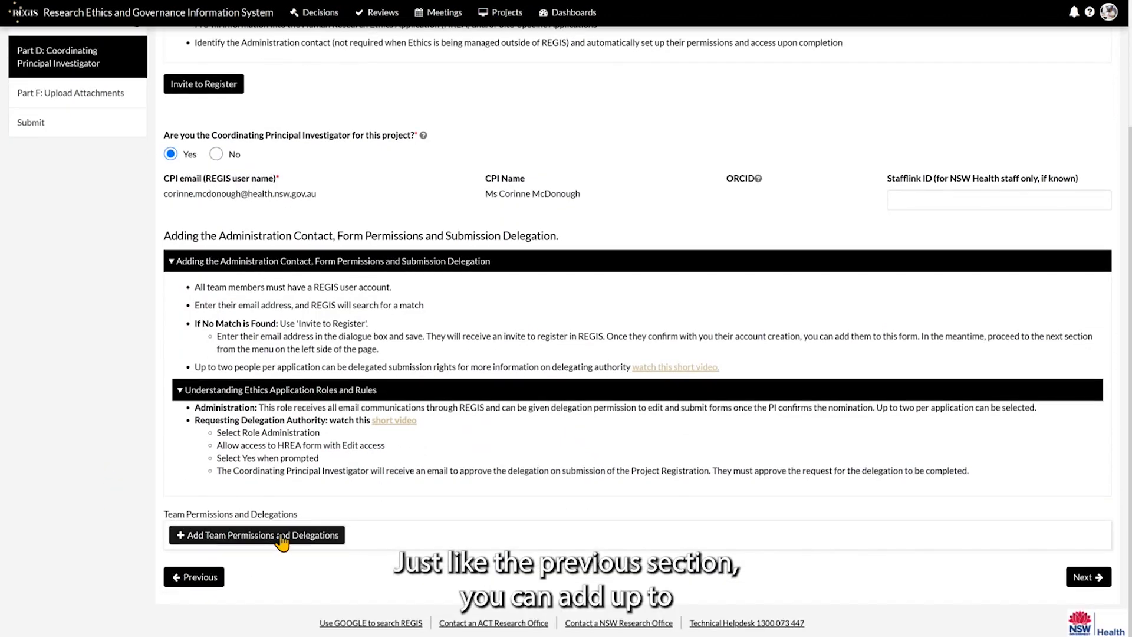
Add the first administration contact by username with Administration role, Edit HREA access and submit authority.
click(282, 535)
click(397, 465)
click(336, 493)
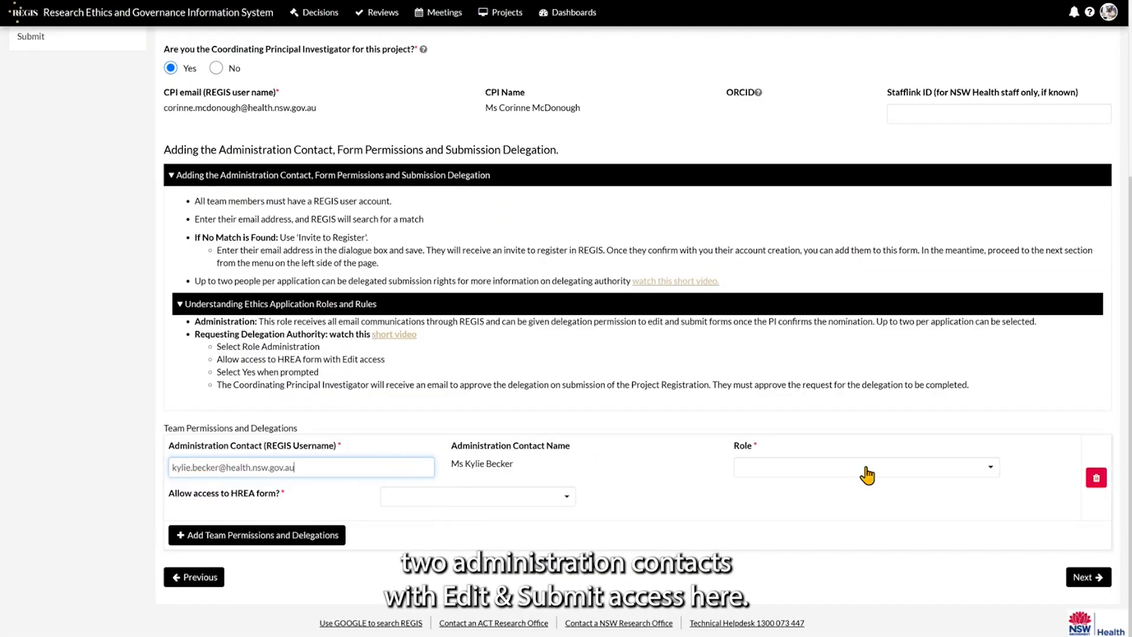
click(848, 472)
click(805, 511)
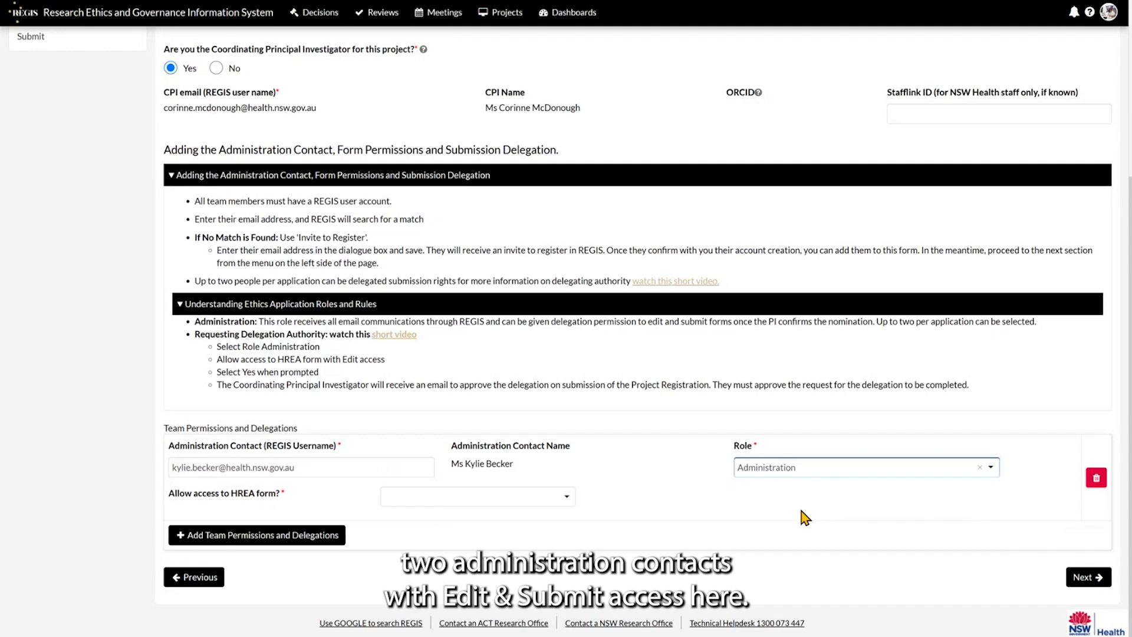
click(545, 502)
click(481, 563)
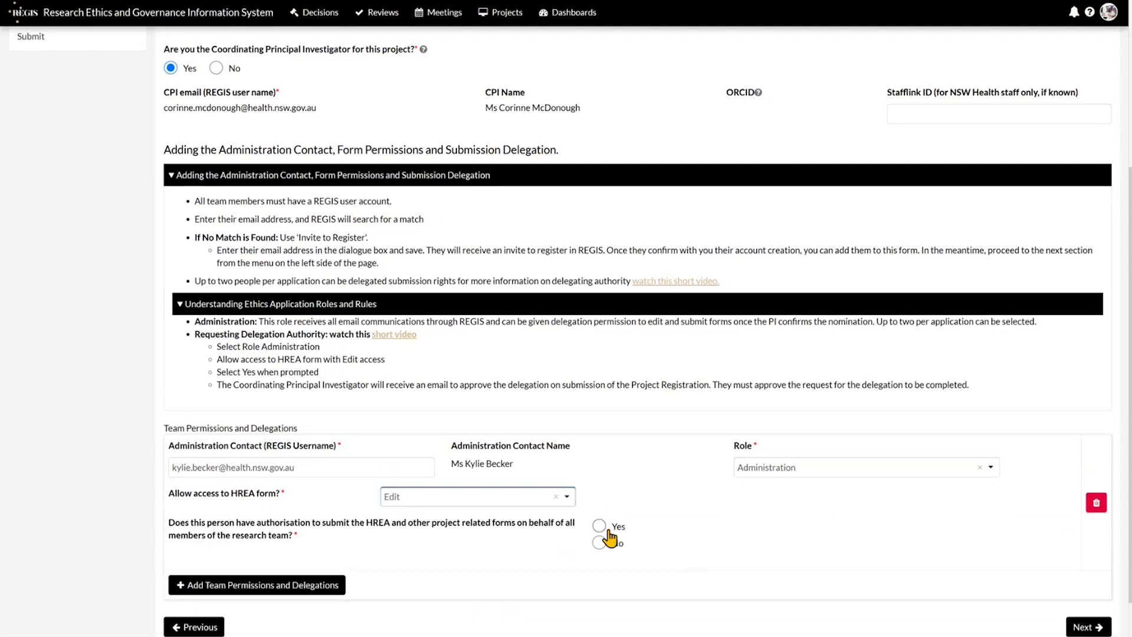
click(602, 527)
scroll(448, 519, down, 1)
Add a second administration contact with Administration role, Edit HREA access and submit authority.
click(303, 534)
click(380, 467)
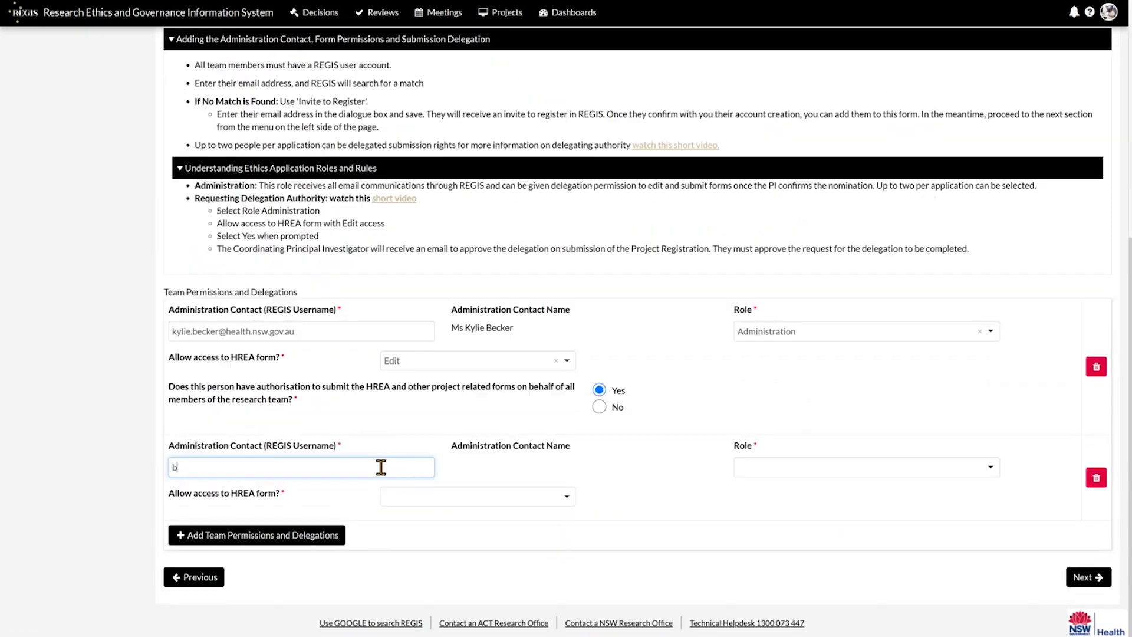
click(372, 487)
click(448, 497)
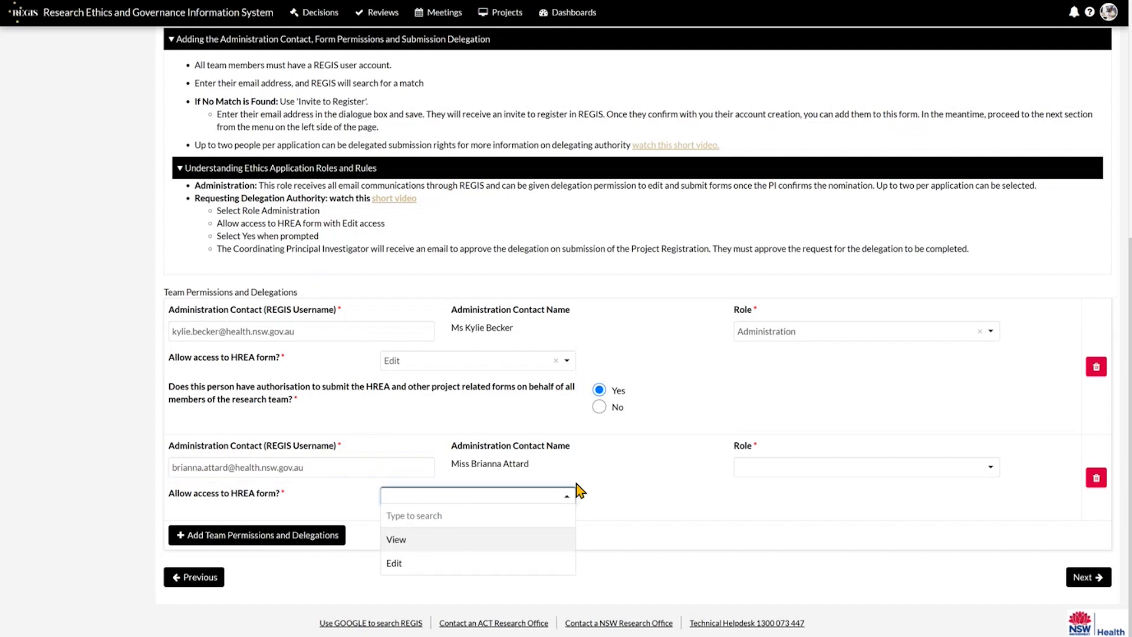
click(473, 563)
click(820, 472)
click(812, 518)
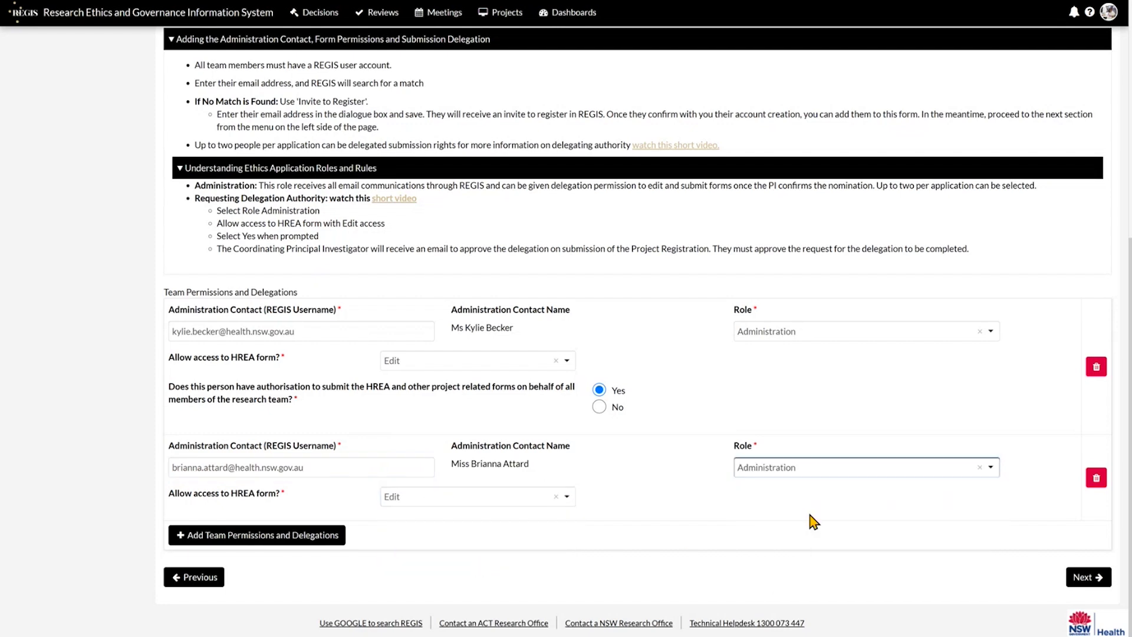
click(599, 526)
scroll(674, 528, down, 1)
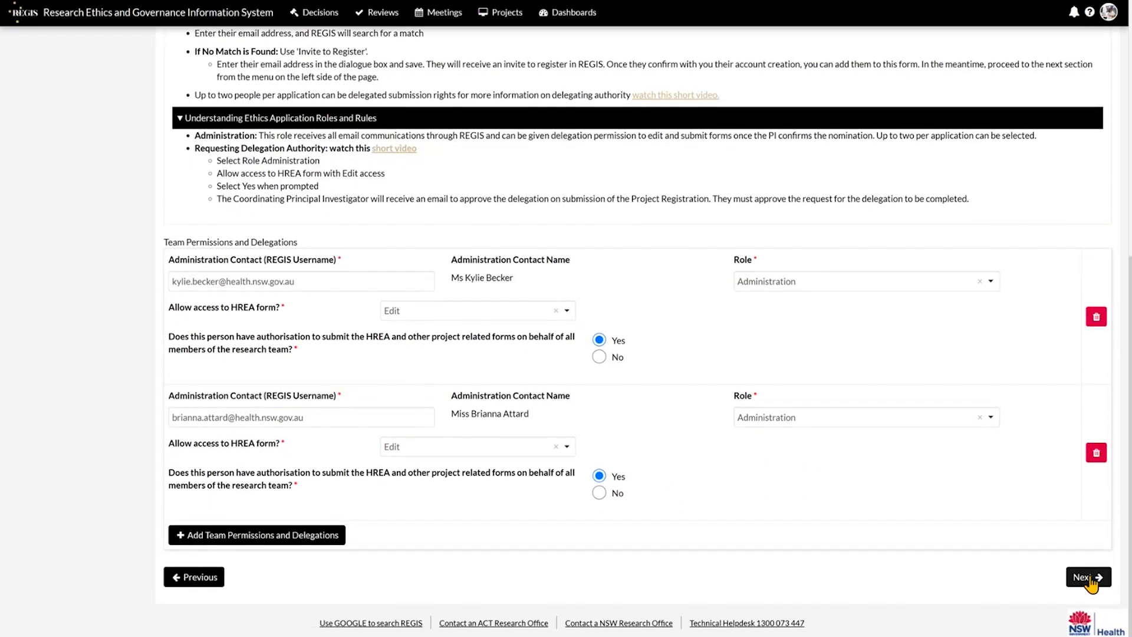
click(1088, 578)
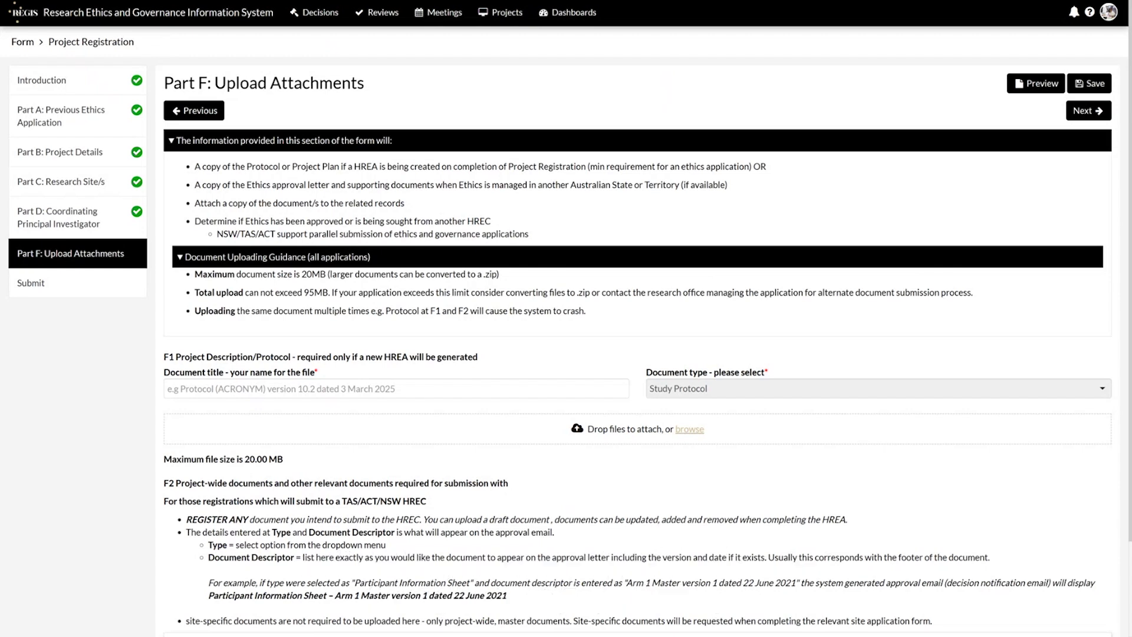
Select the F1 protocol entry's document title field.
click(466, 388)
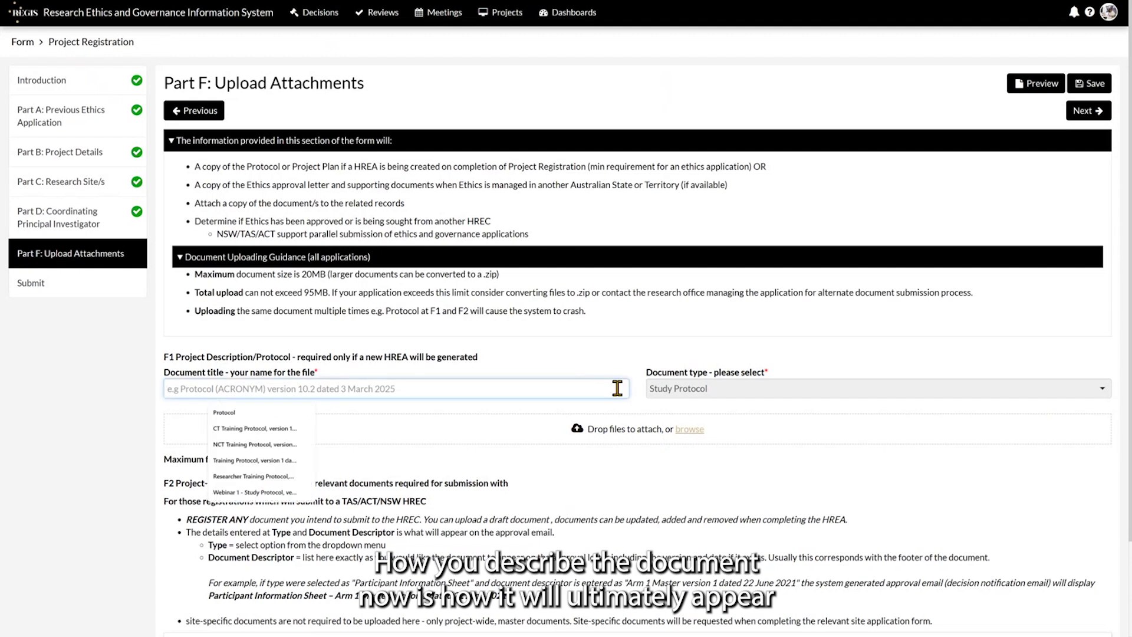
Title the protocol 'Project Darth Vader Protocol, version 1 dated 1 April 2025' and upload Study Protocol.doc.
text(Project Darth Vader Protocol, version 1 dated 1 Apri)
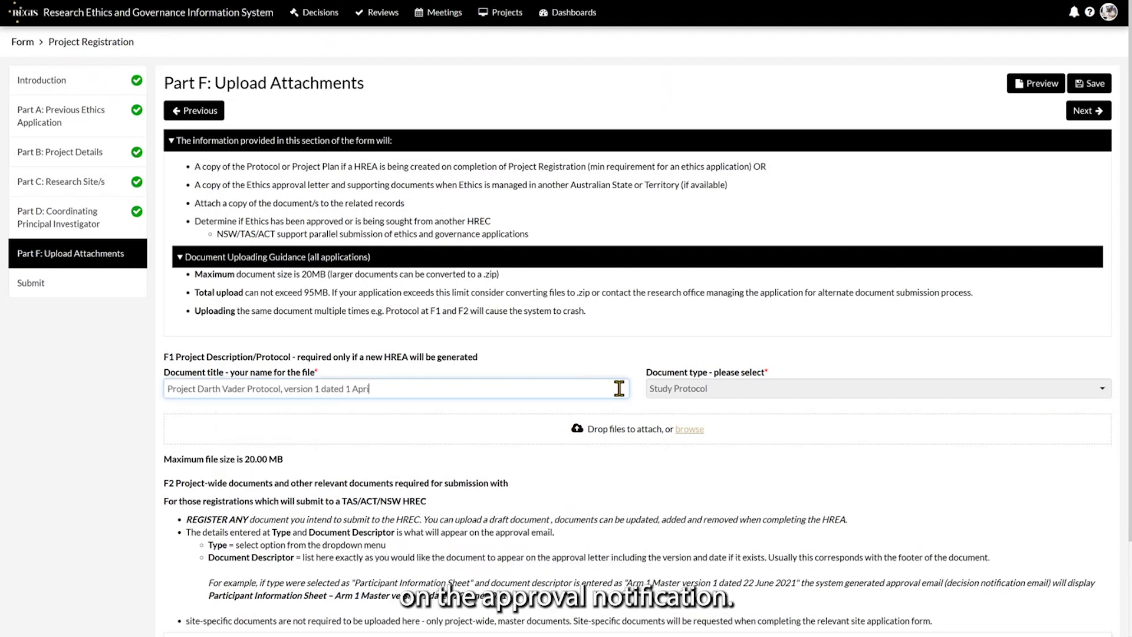
text(l 2025)
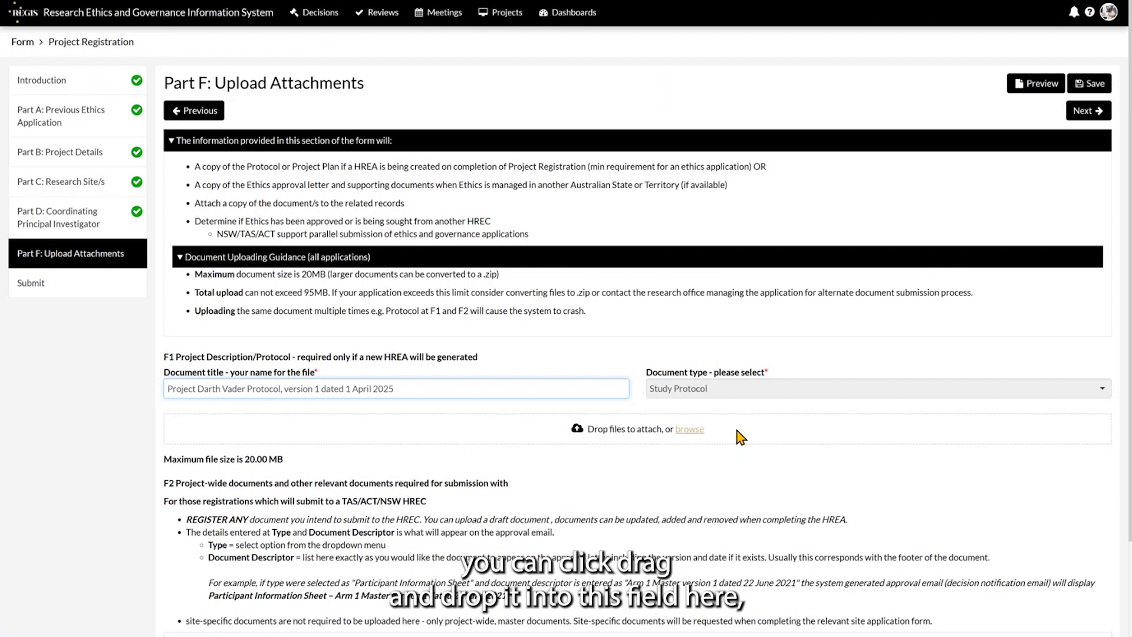
click(691, 429)
click(84, 70)
double_click(84, 70)
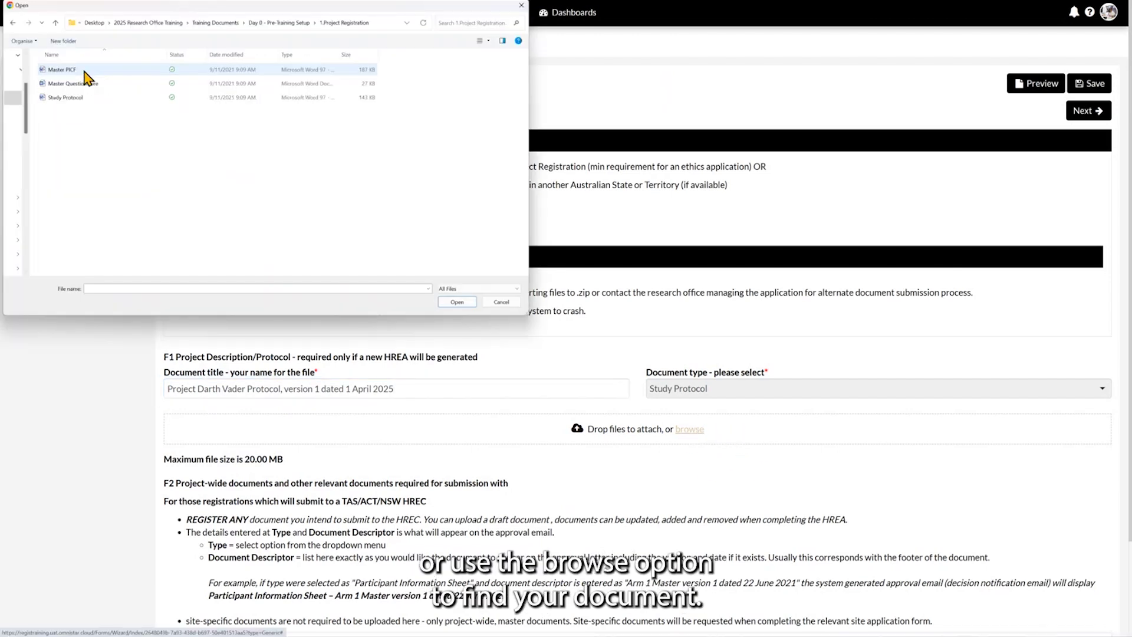
double_click(83, 98)
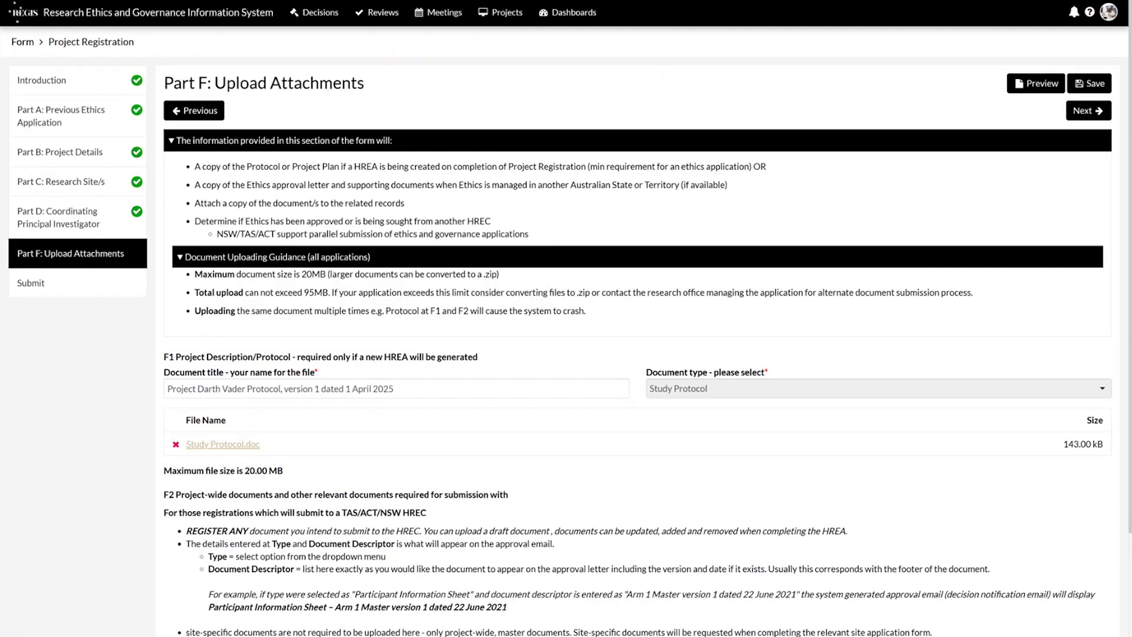
click(196, 148)
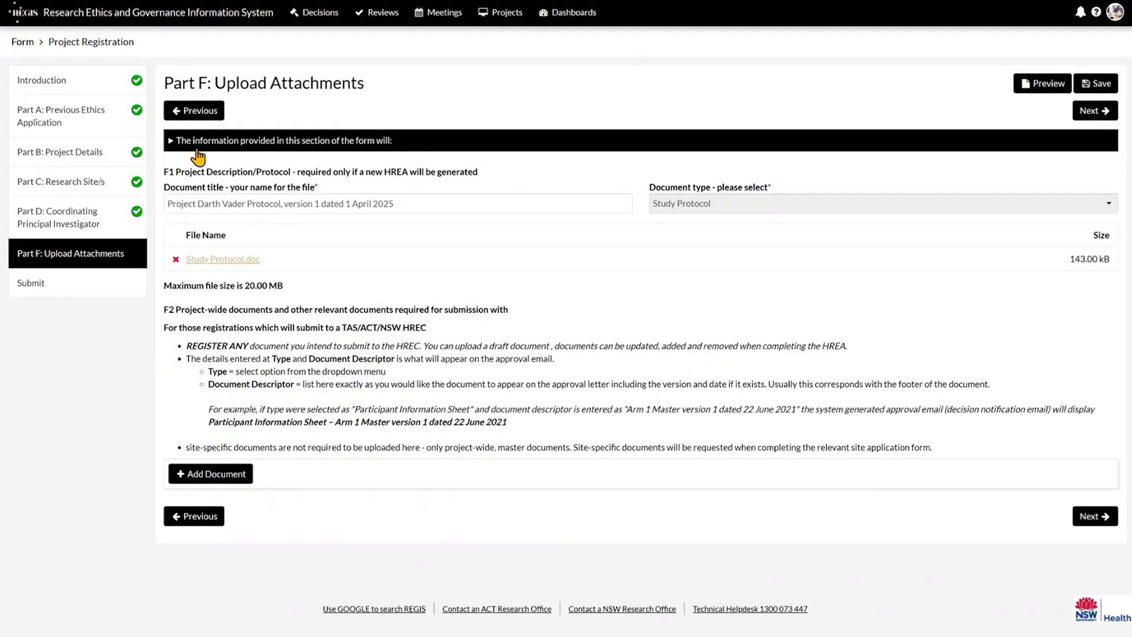
click(1091, 111)
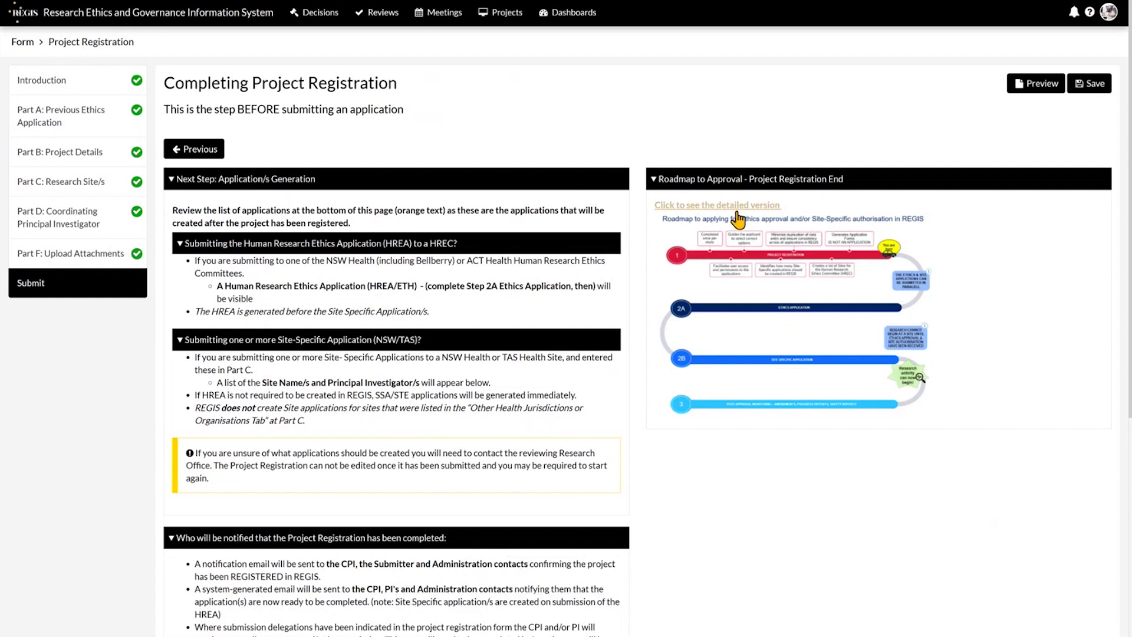
Collapse the HREA, Site-Specific, Who will be notified and Next Step guidance sections.
click(200, 246)
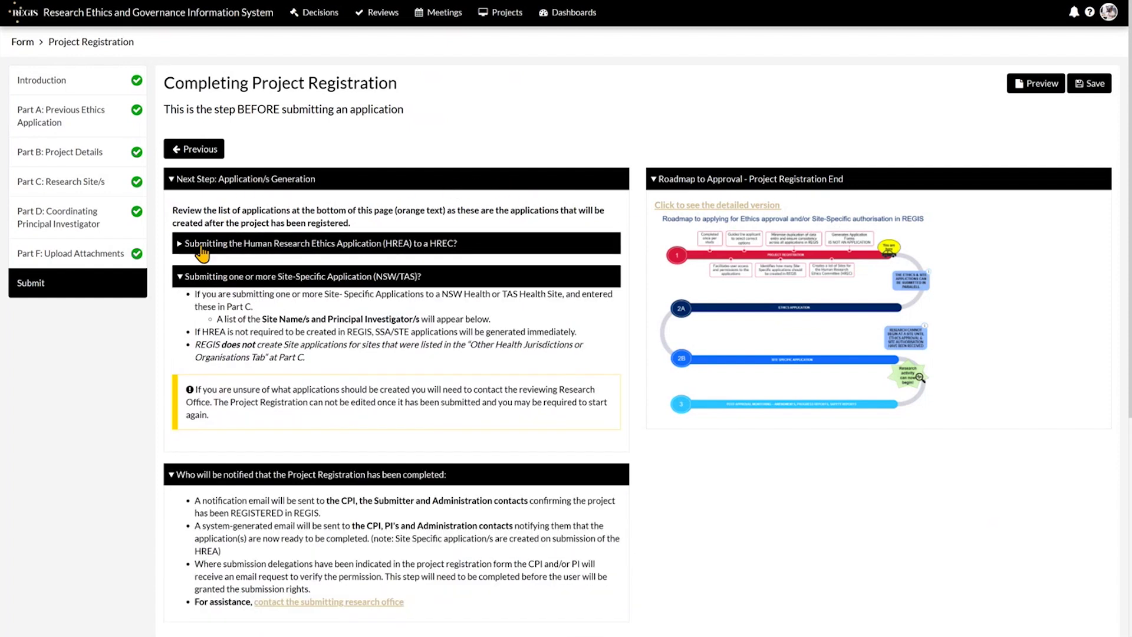
click(194, 281)
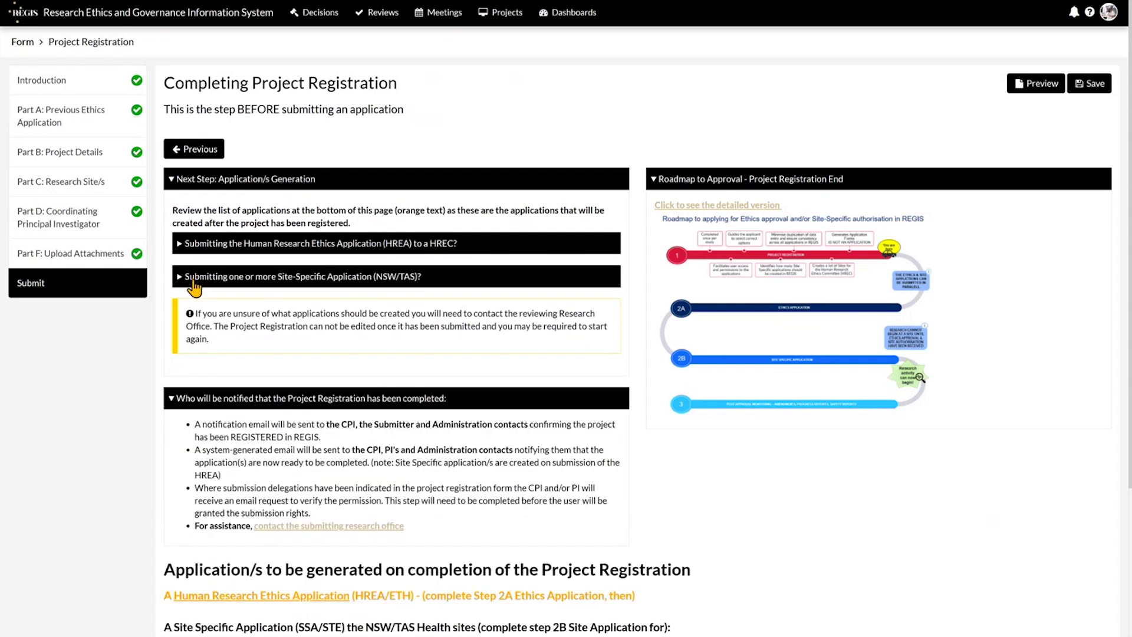
click(198, 397)
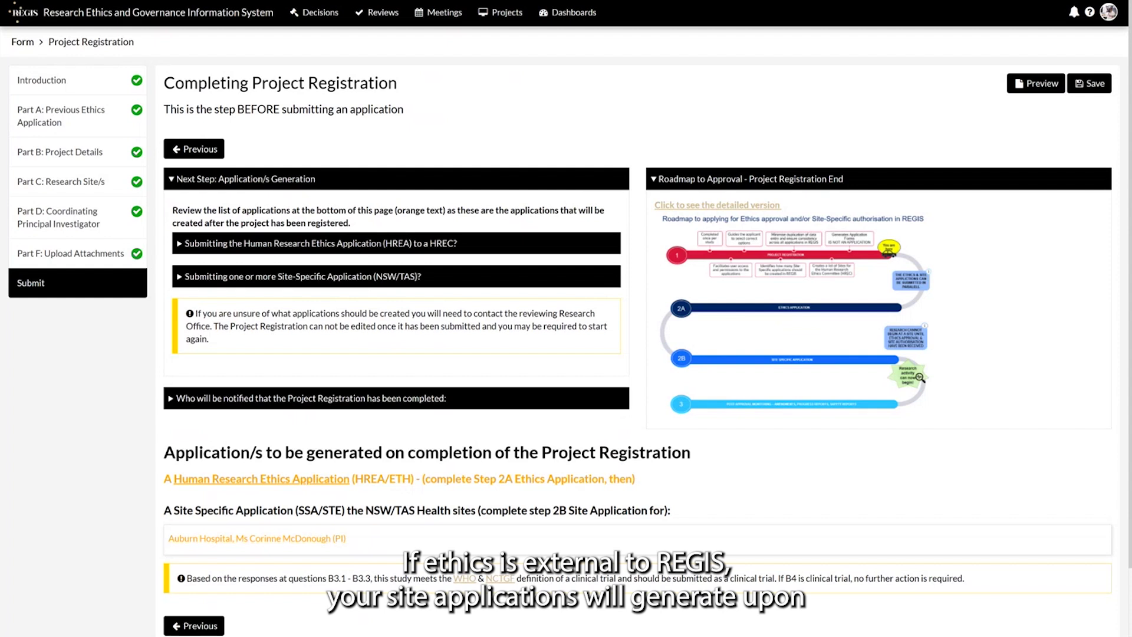
click(257, 179)
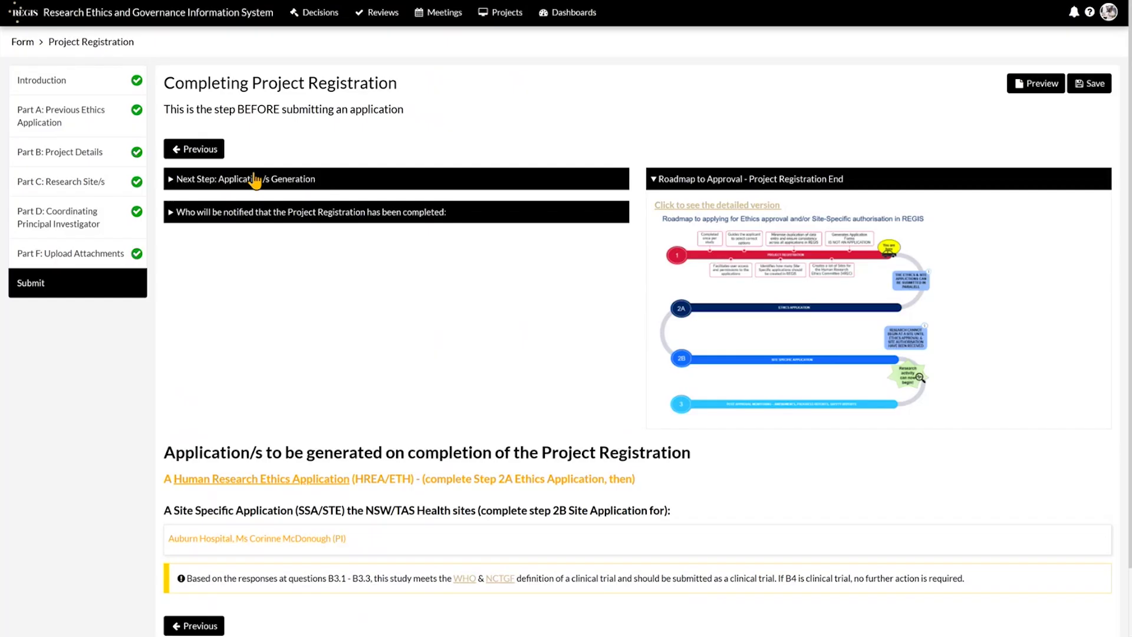
scroll(767, 478, down, 1)
Submit the project registration with Complete Registration.
scroll(766, 478, down, 1)
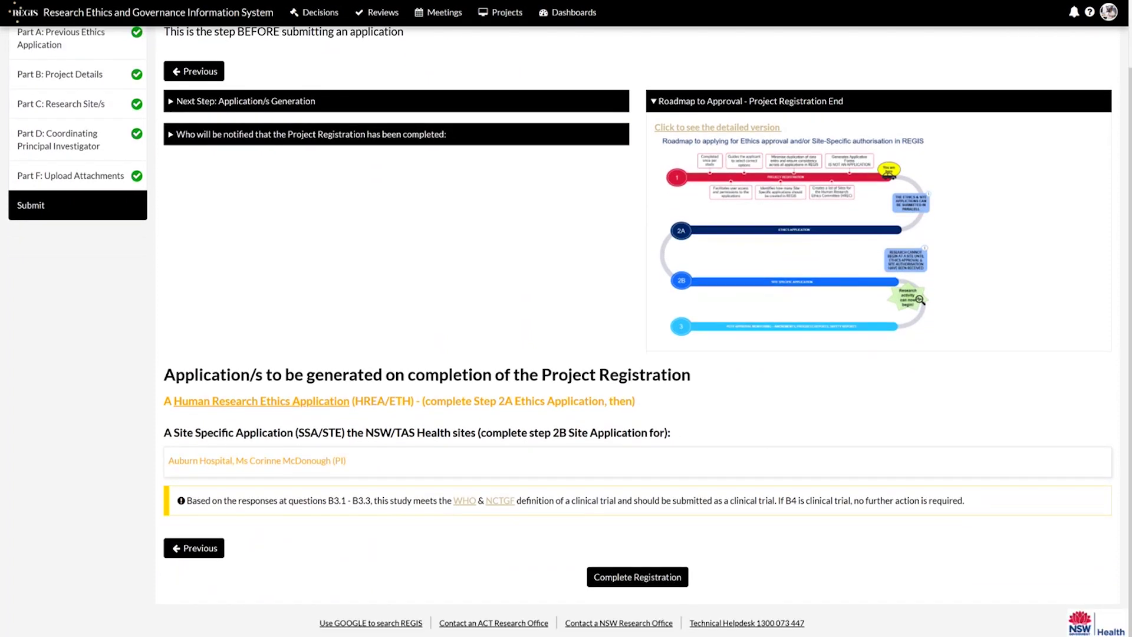
click(637, 576)
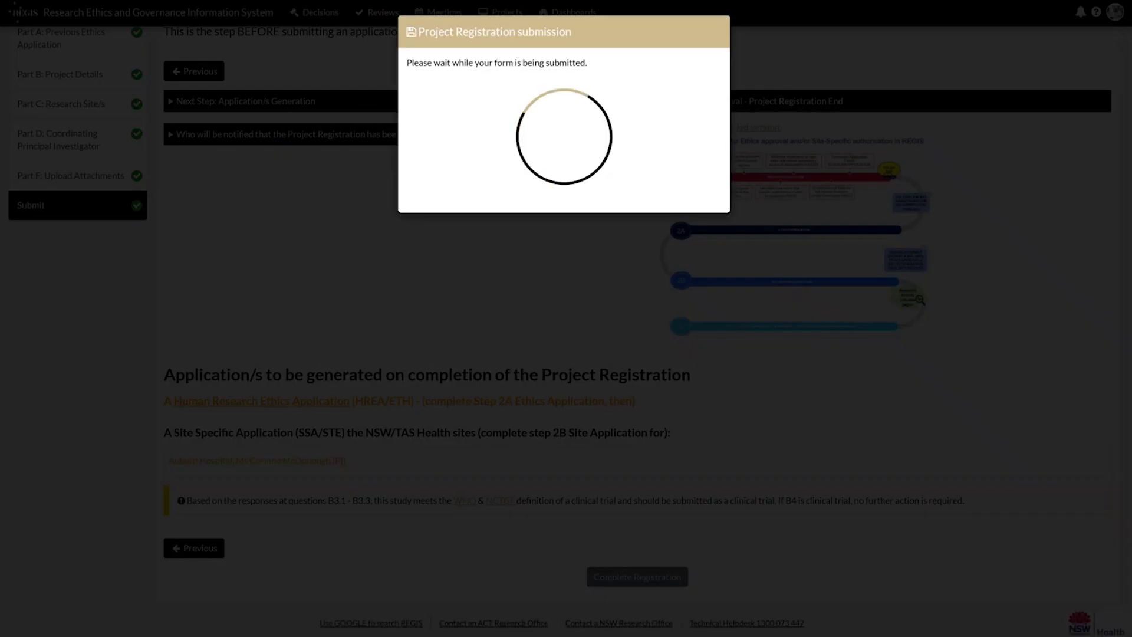